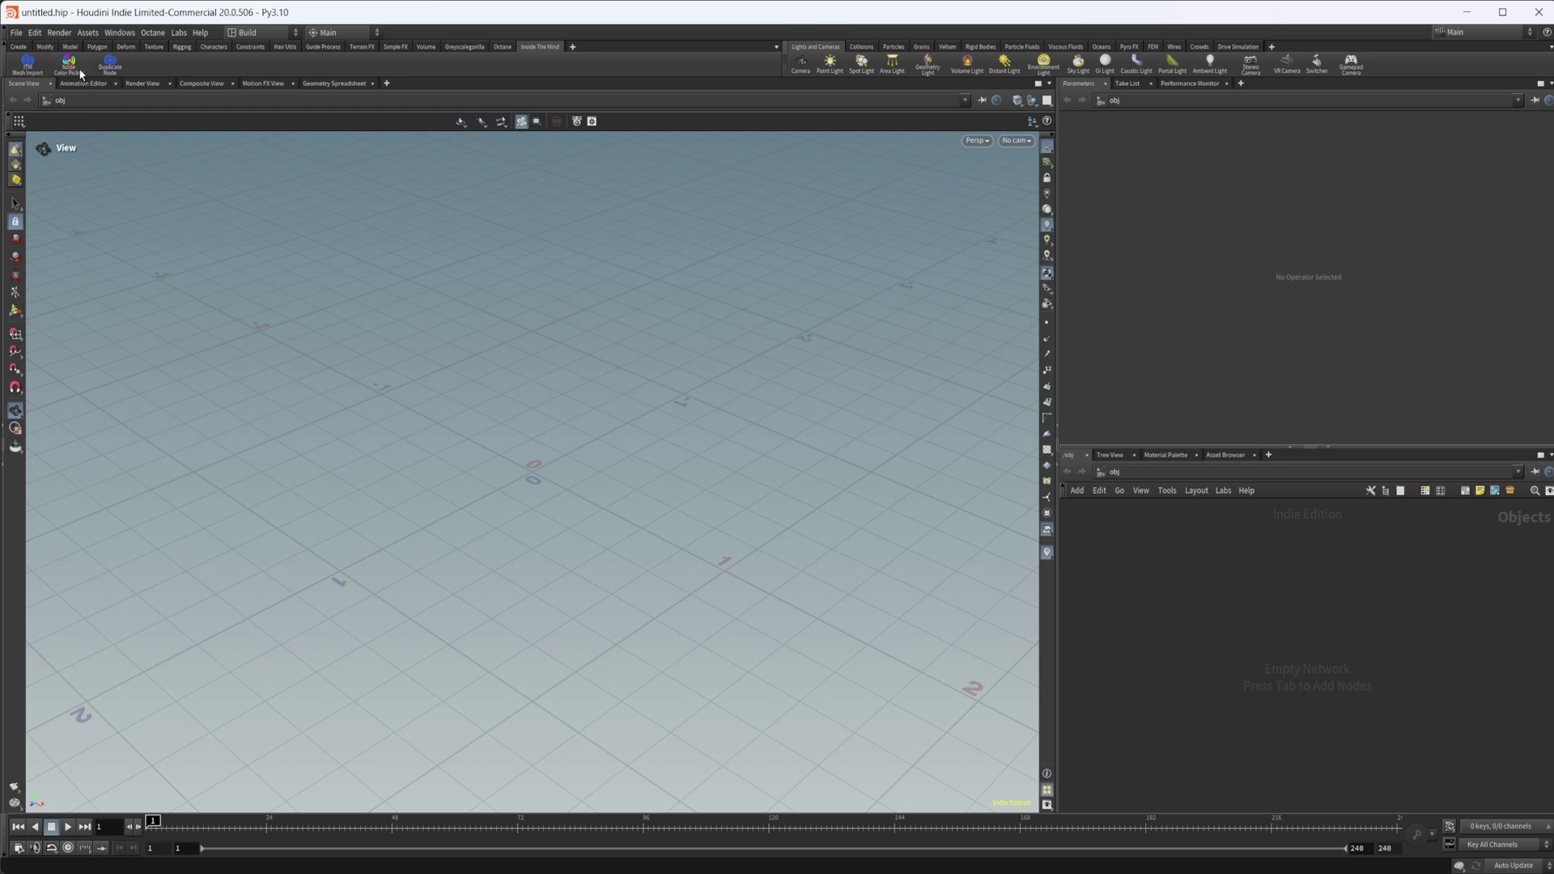
# Launch ITM Mesh Import, accept the Abstract Shapes models folder, and move the thumbnail picker aside.
pyautogui.click(27, 63)
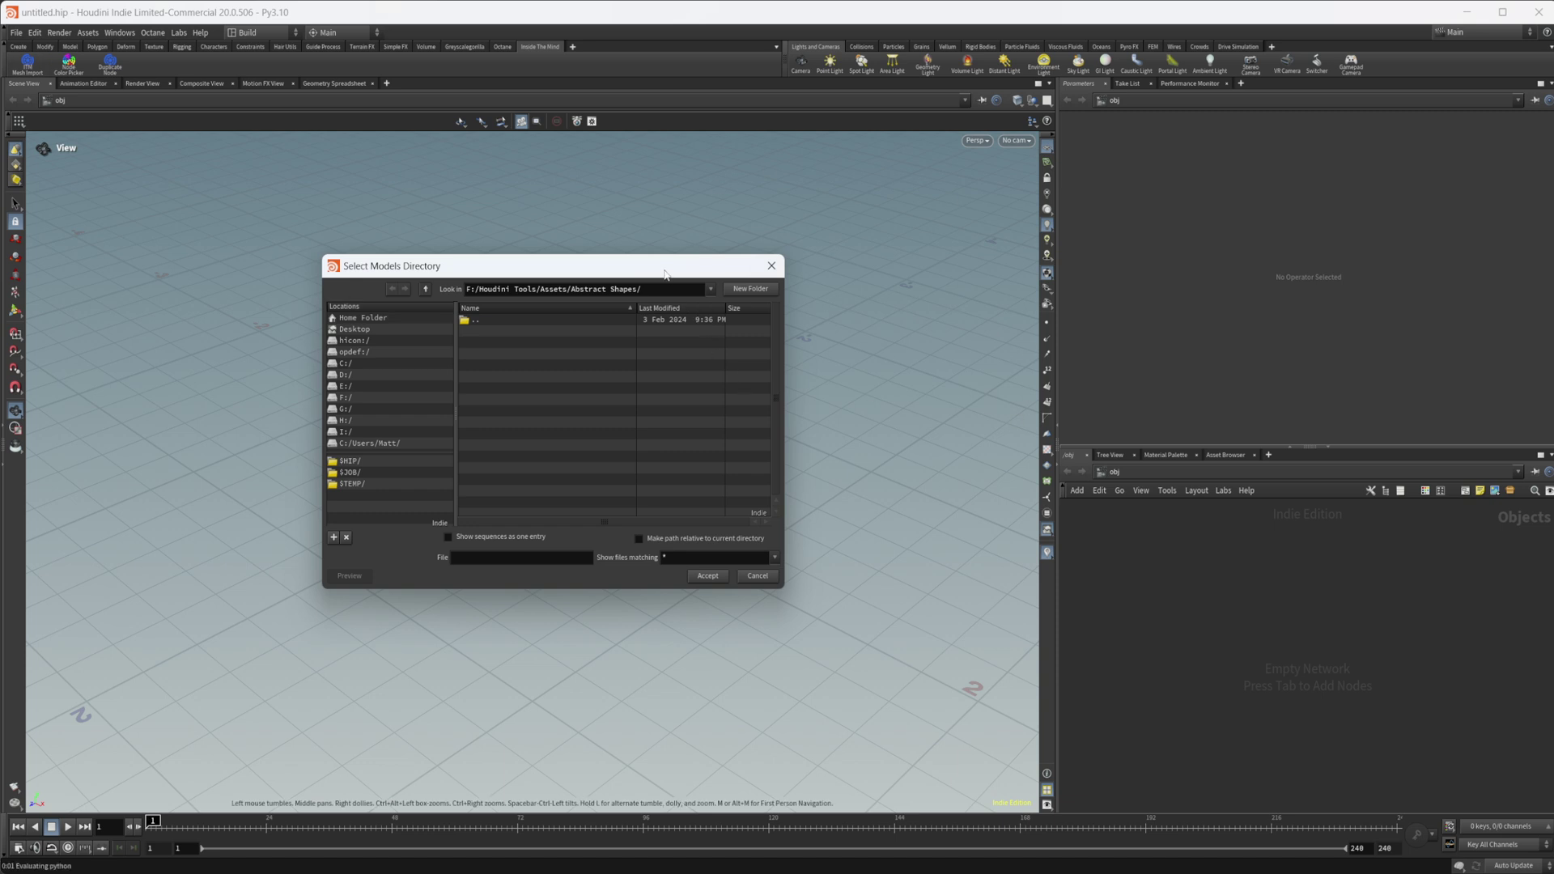
pyautogui.moveTo(665, 273); pyautogui.dragTo(753, 309)
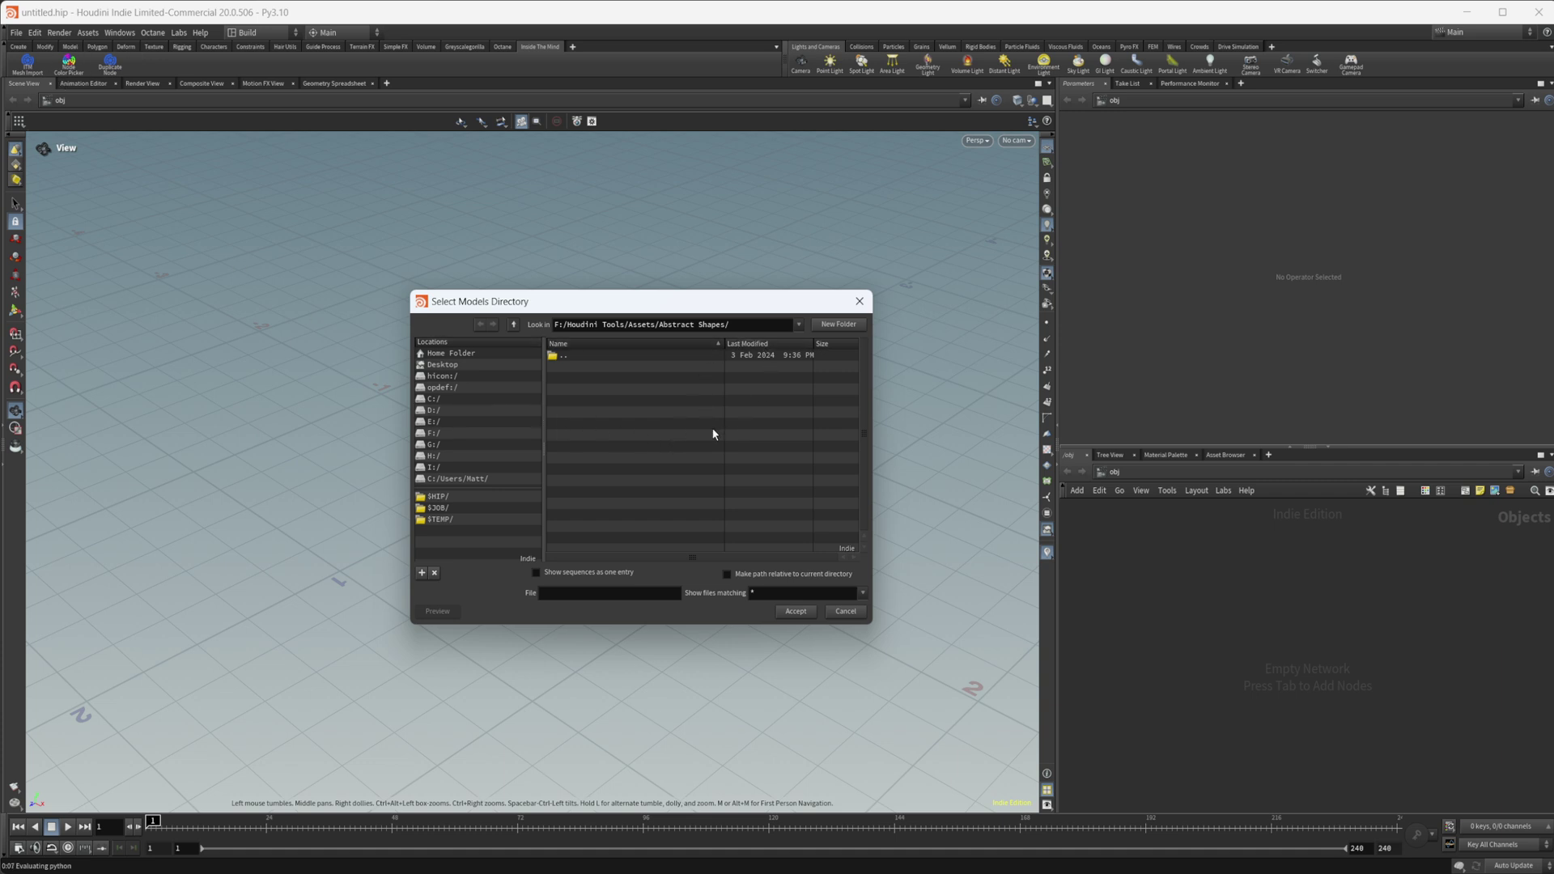
pyautogui.click(790, 613)
pyautogui.moveTo(979, 239); pyautogui.dragTo(778, 238)
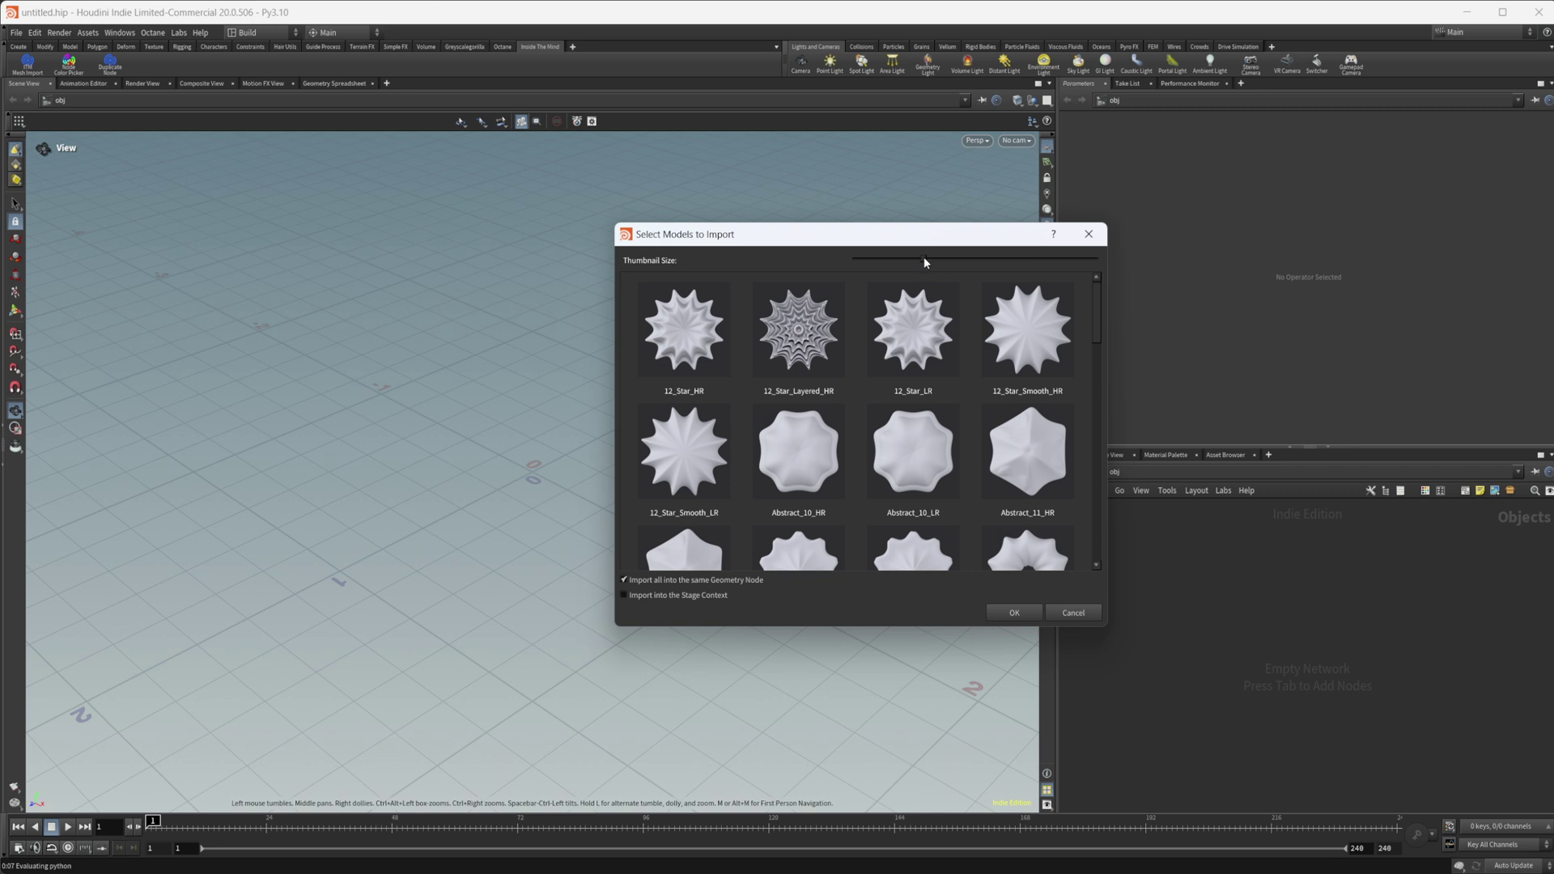
# Import 12_Star_LR, Abstract_10_HR and Abstract_11_HR into one Models_Import_Geo node and look inside it.
pyautogui.moveTo(925, 257)
pyautogui.mouseDown()
pyautogui.moveTo(909, 259)
pyautogui.moveTo(928, 257)
pyautogui.mouseUp()
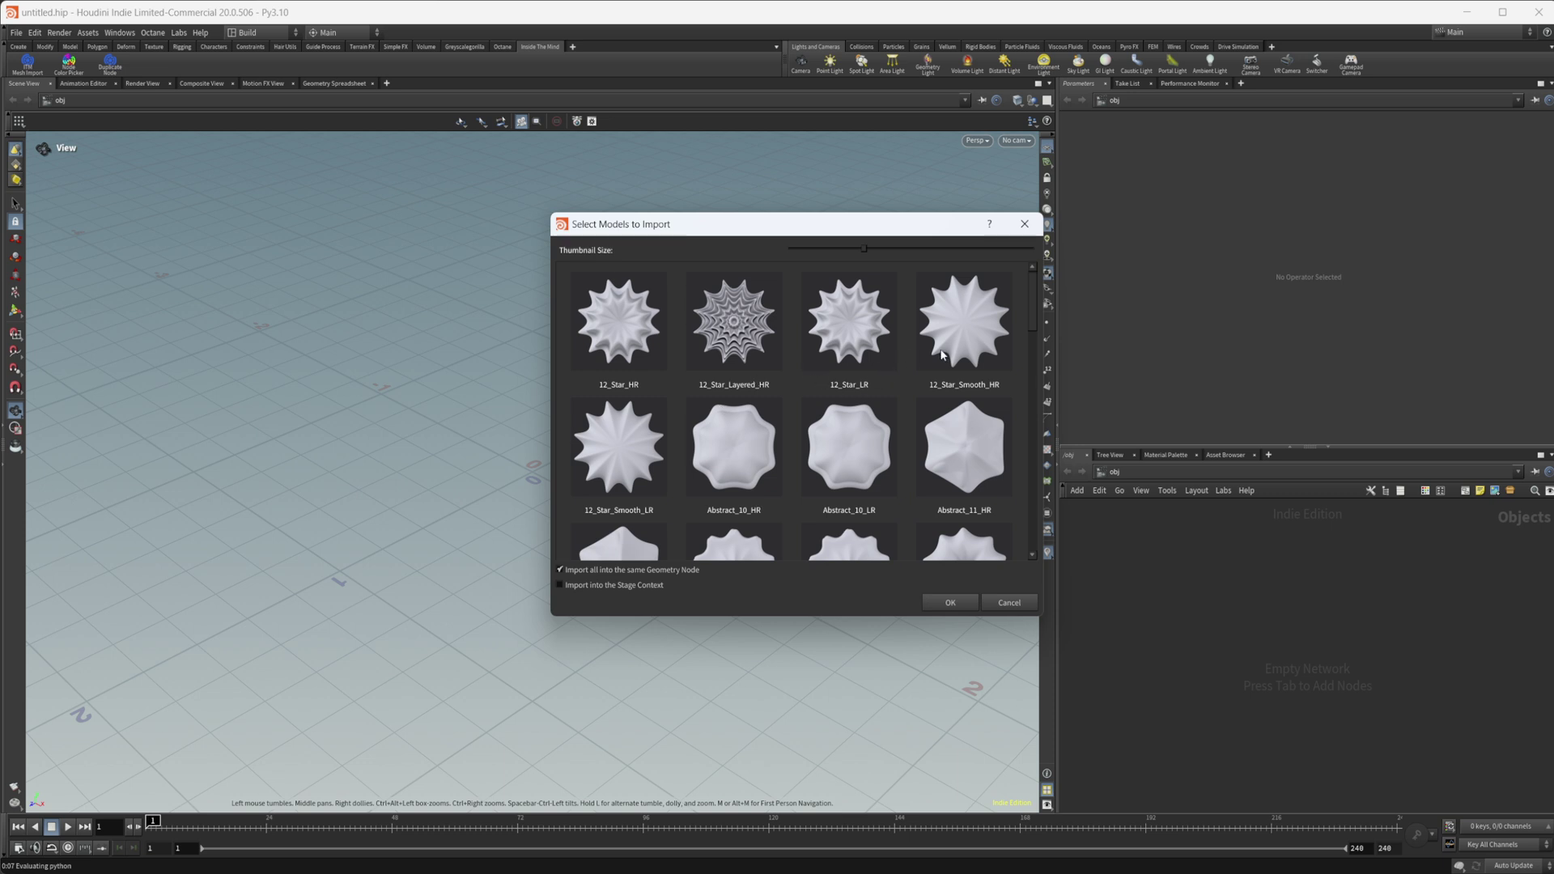
pyautogui.click(876, 333)
pyautogui.keyDown('ctrl'); pyautogui.click(754, 476); pyautogui.keyUp('ctrl')
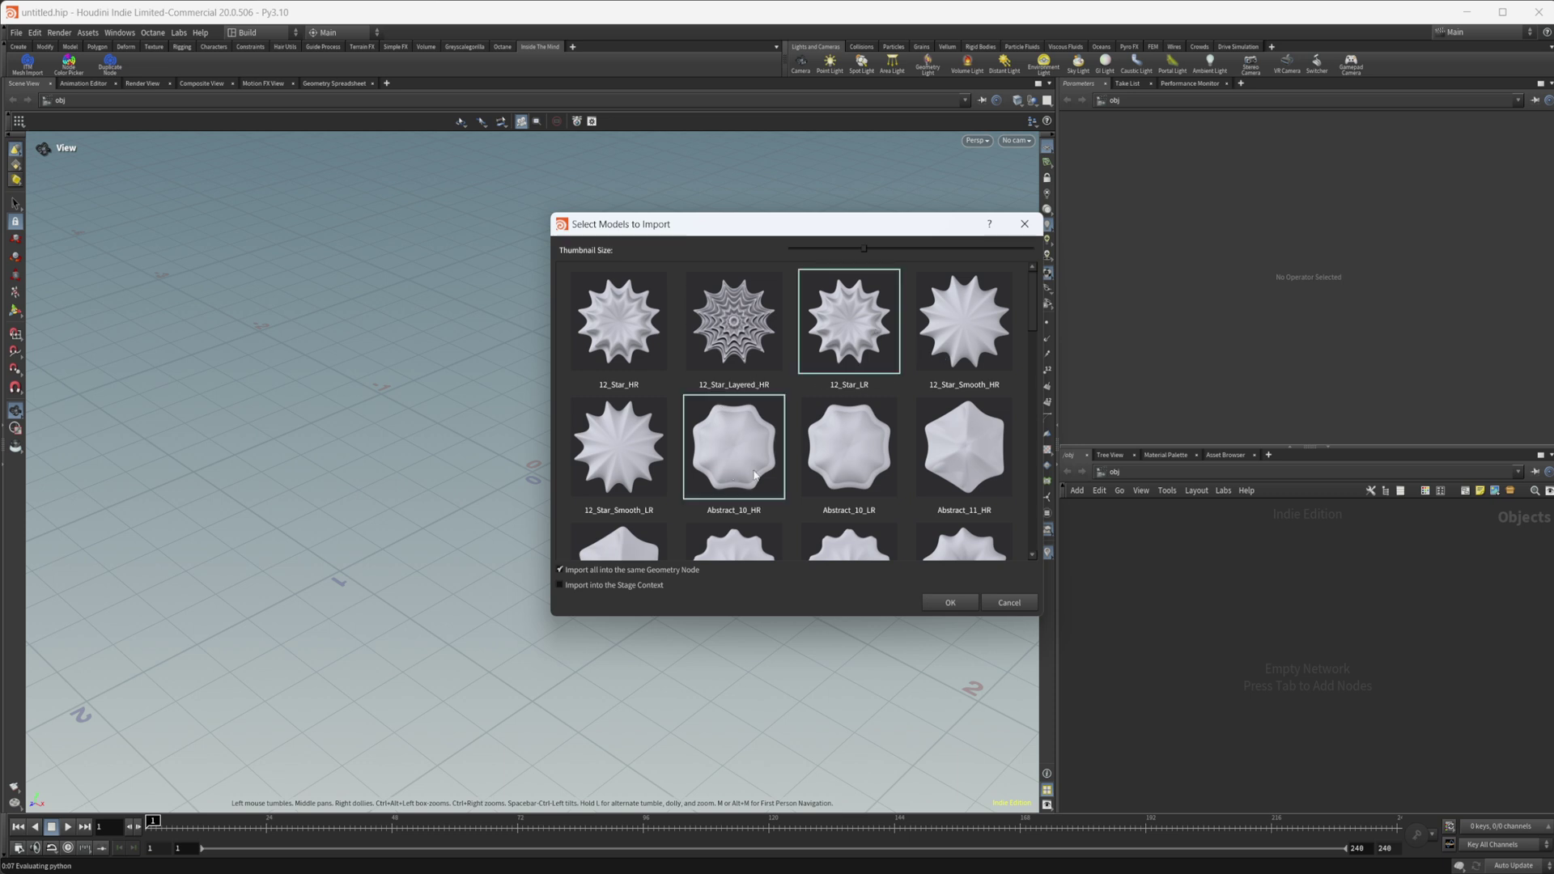
pyautogui.keyDown('ctrl'); pyautogui.click(970, 453); pyautogui.keyUp('ctrl')
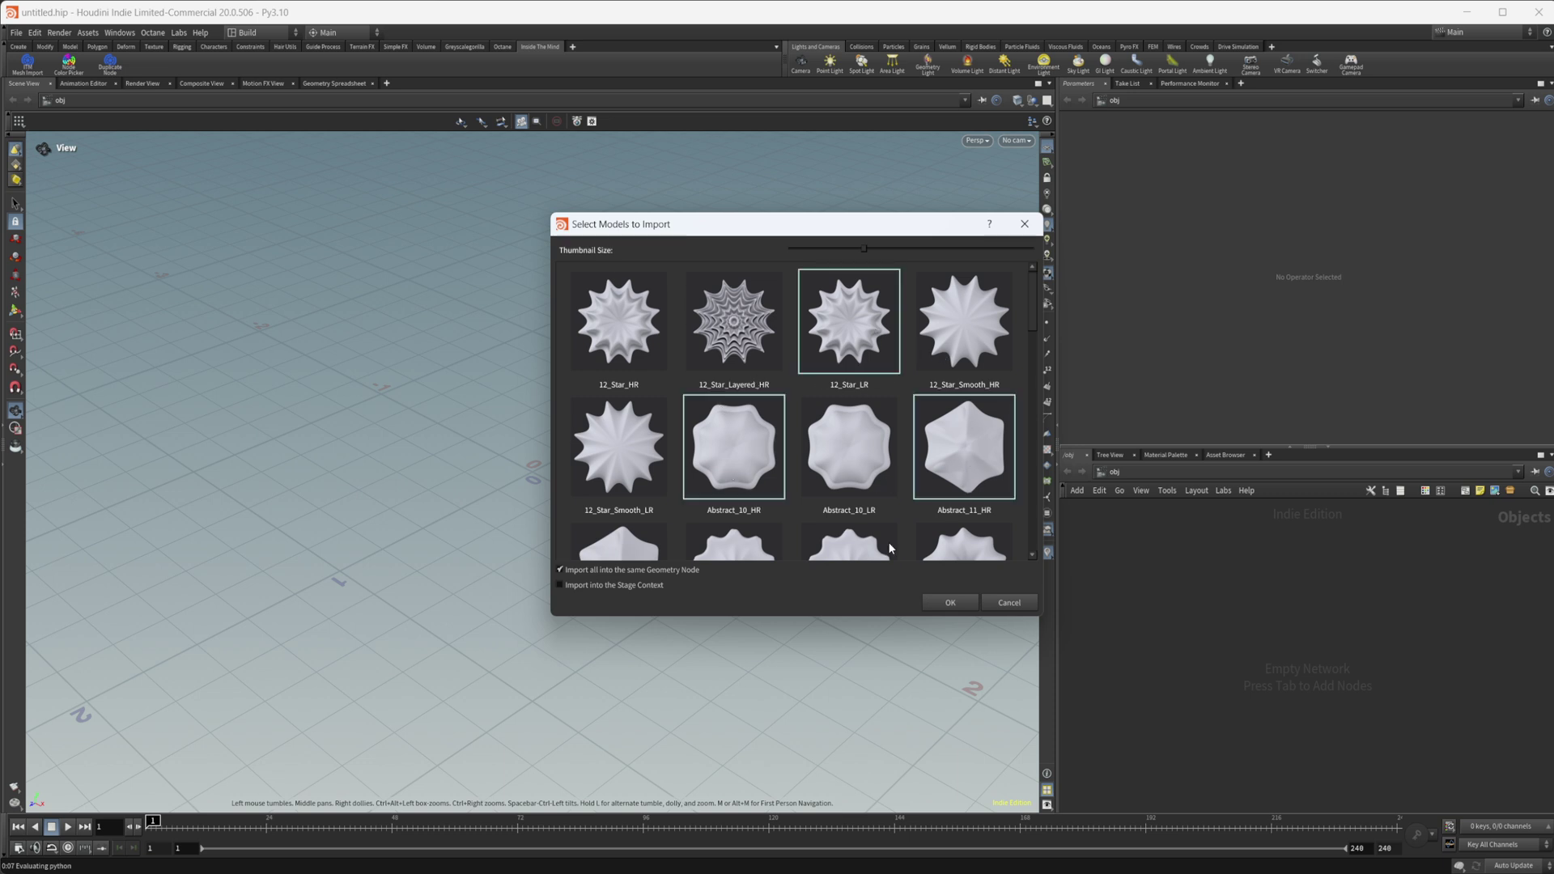
pyautogui.click(962, 607)
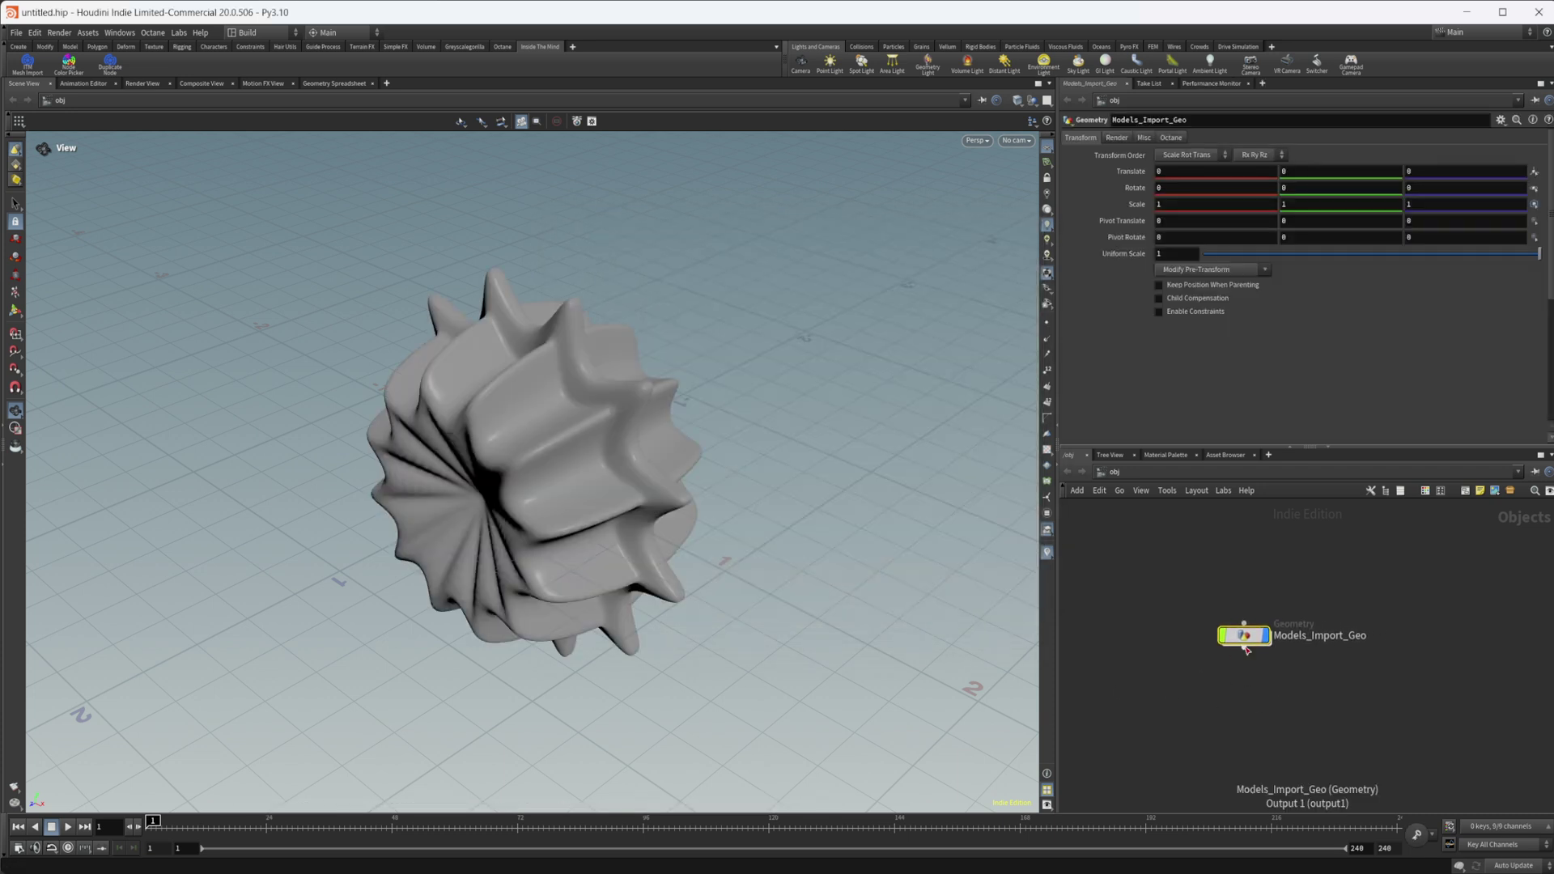
pyautogui.doubleClick(1246, 641)
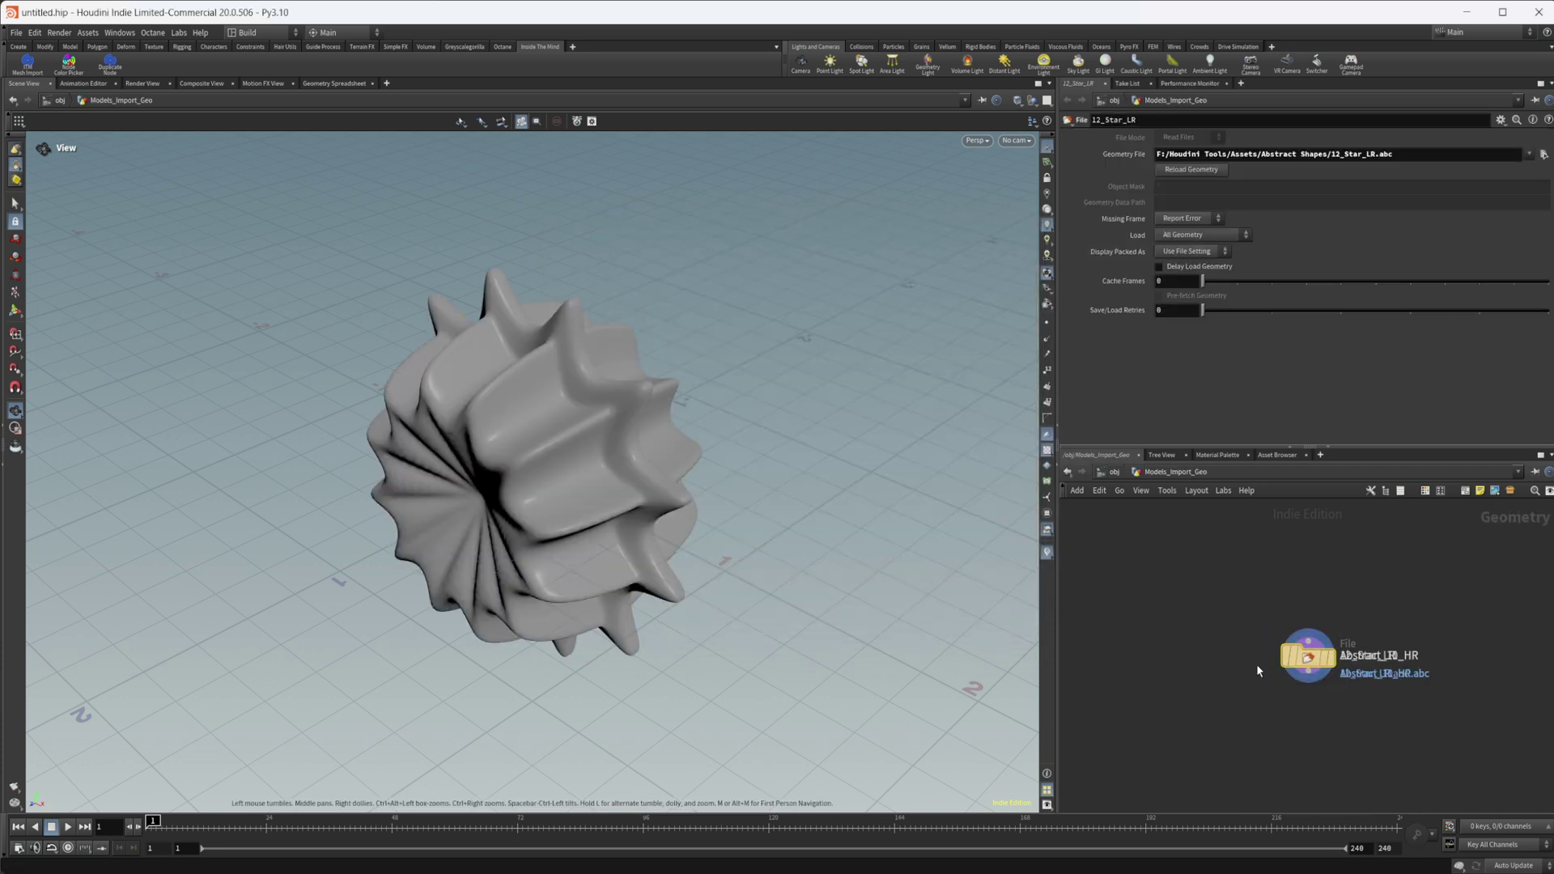
# Lay out the File nodes, return to object level, and import 12_Star_LR and another model as separate nodes.
pyautogui.press('l')
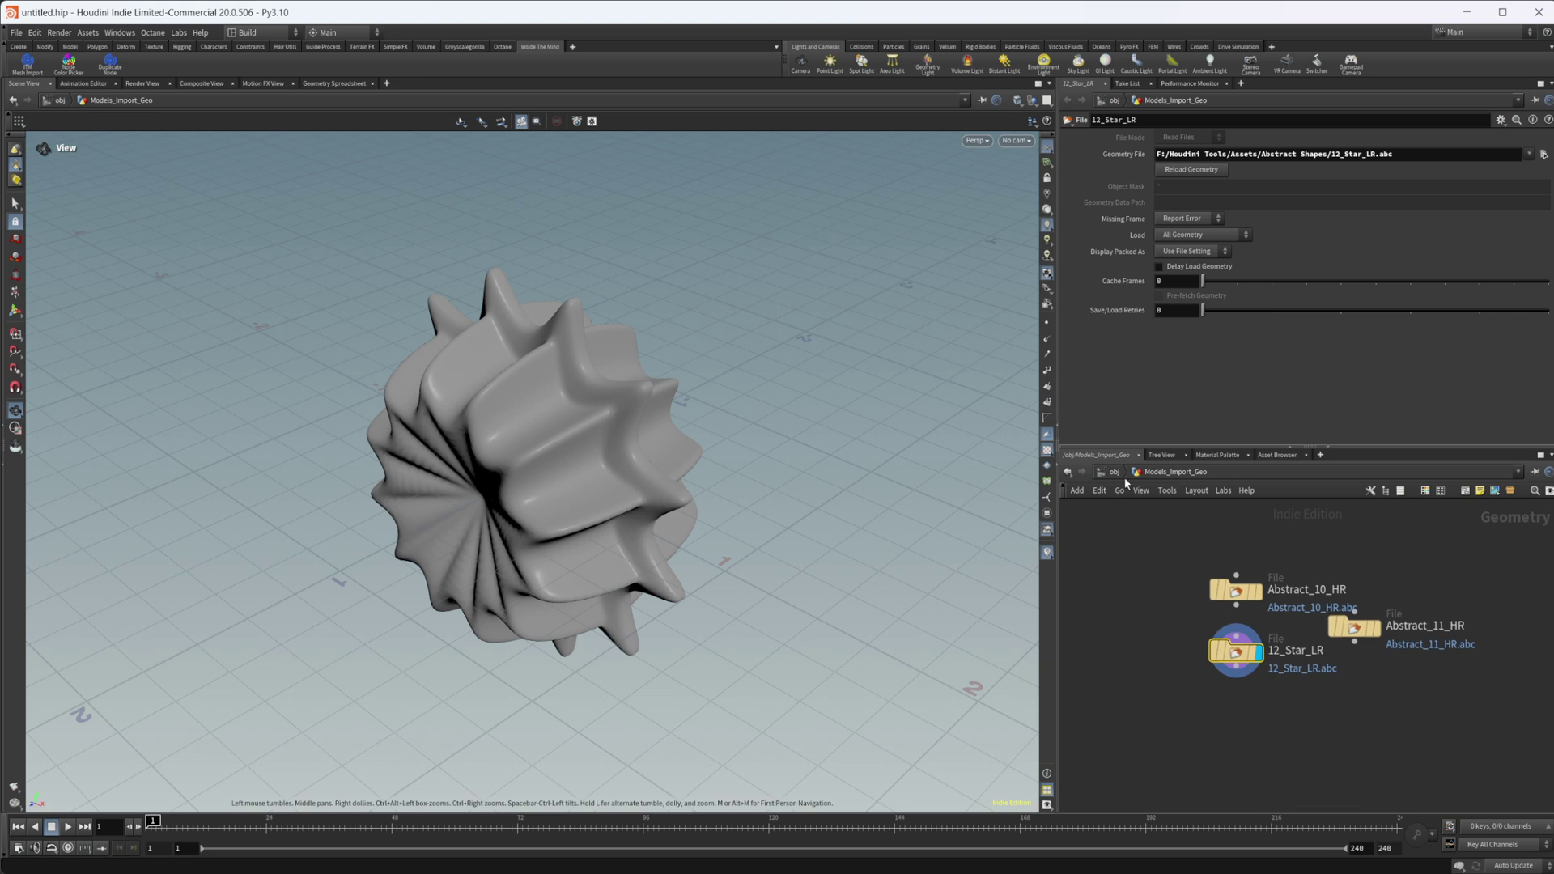
pyautogui.press('u')
pyautogui.click(27, 63)
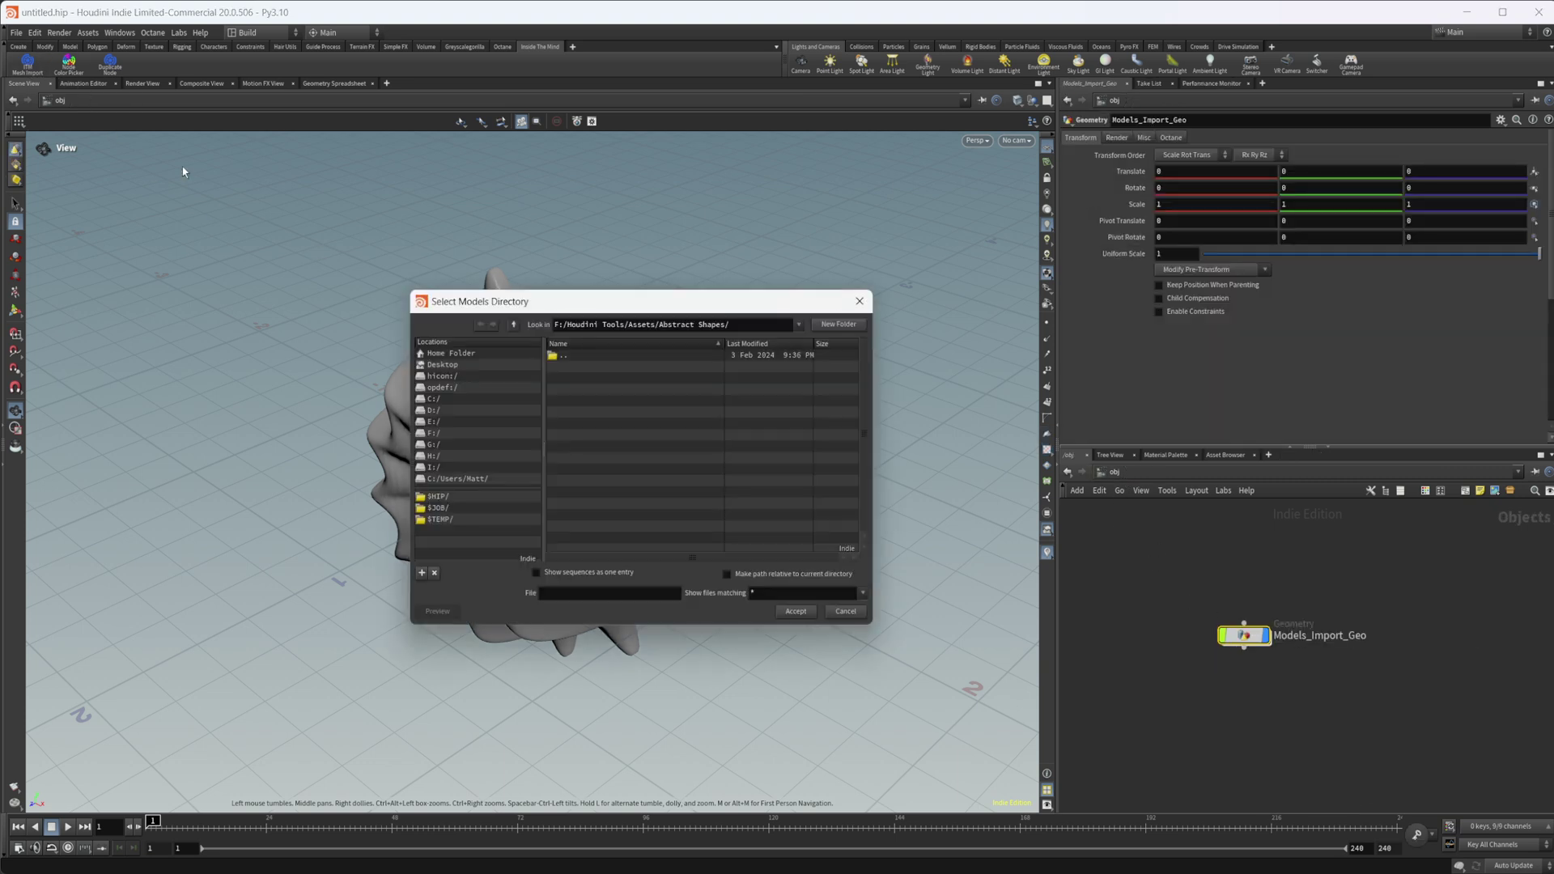
pyautogui.click(796, 611)
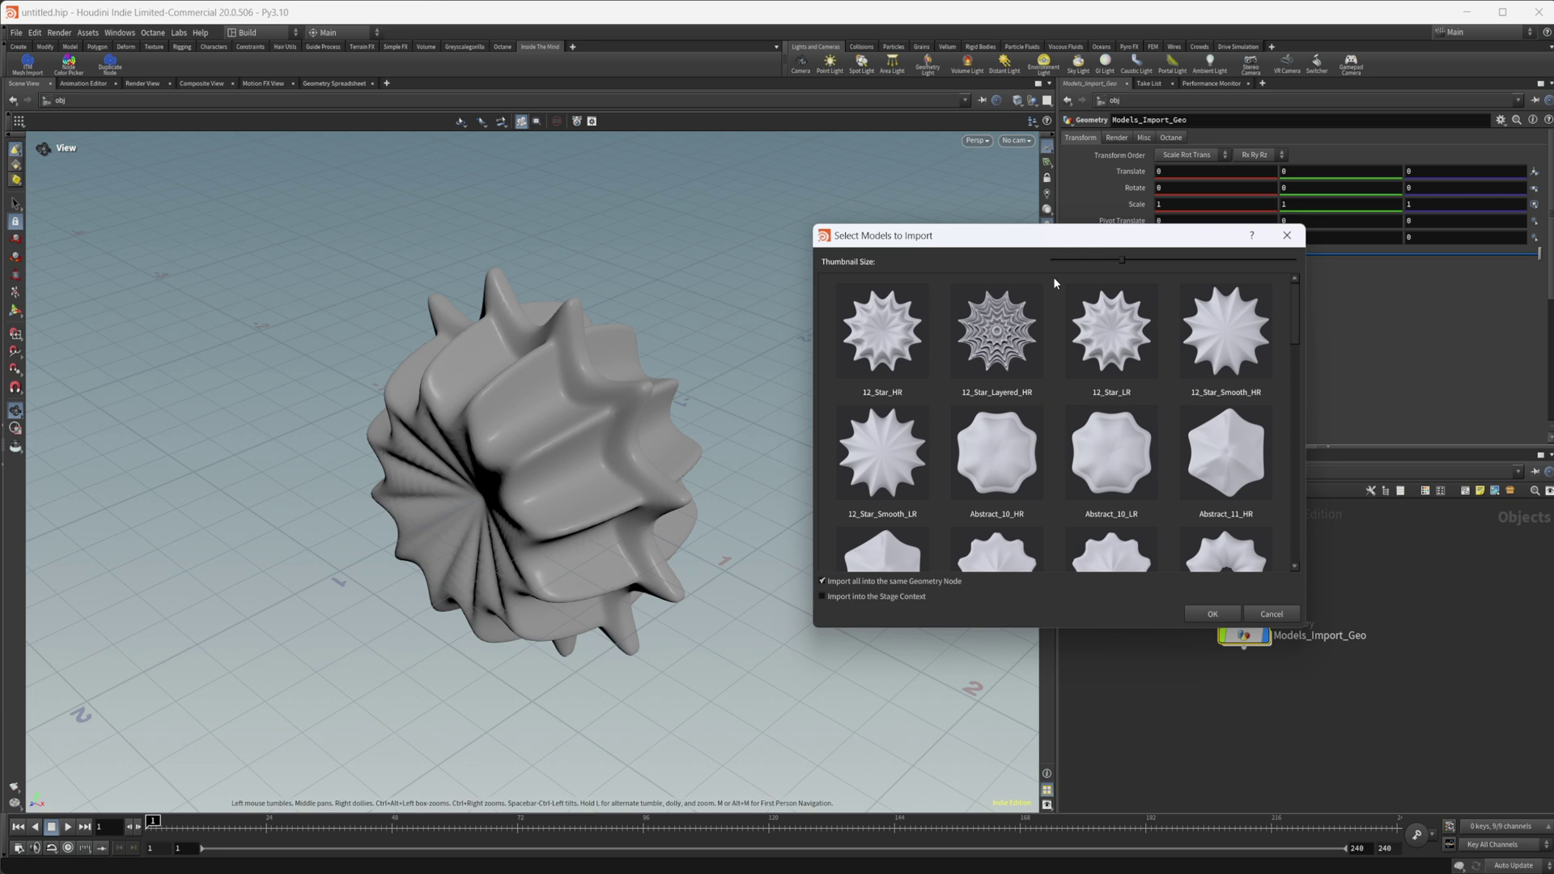
pyautogui.click(1073, 361)
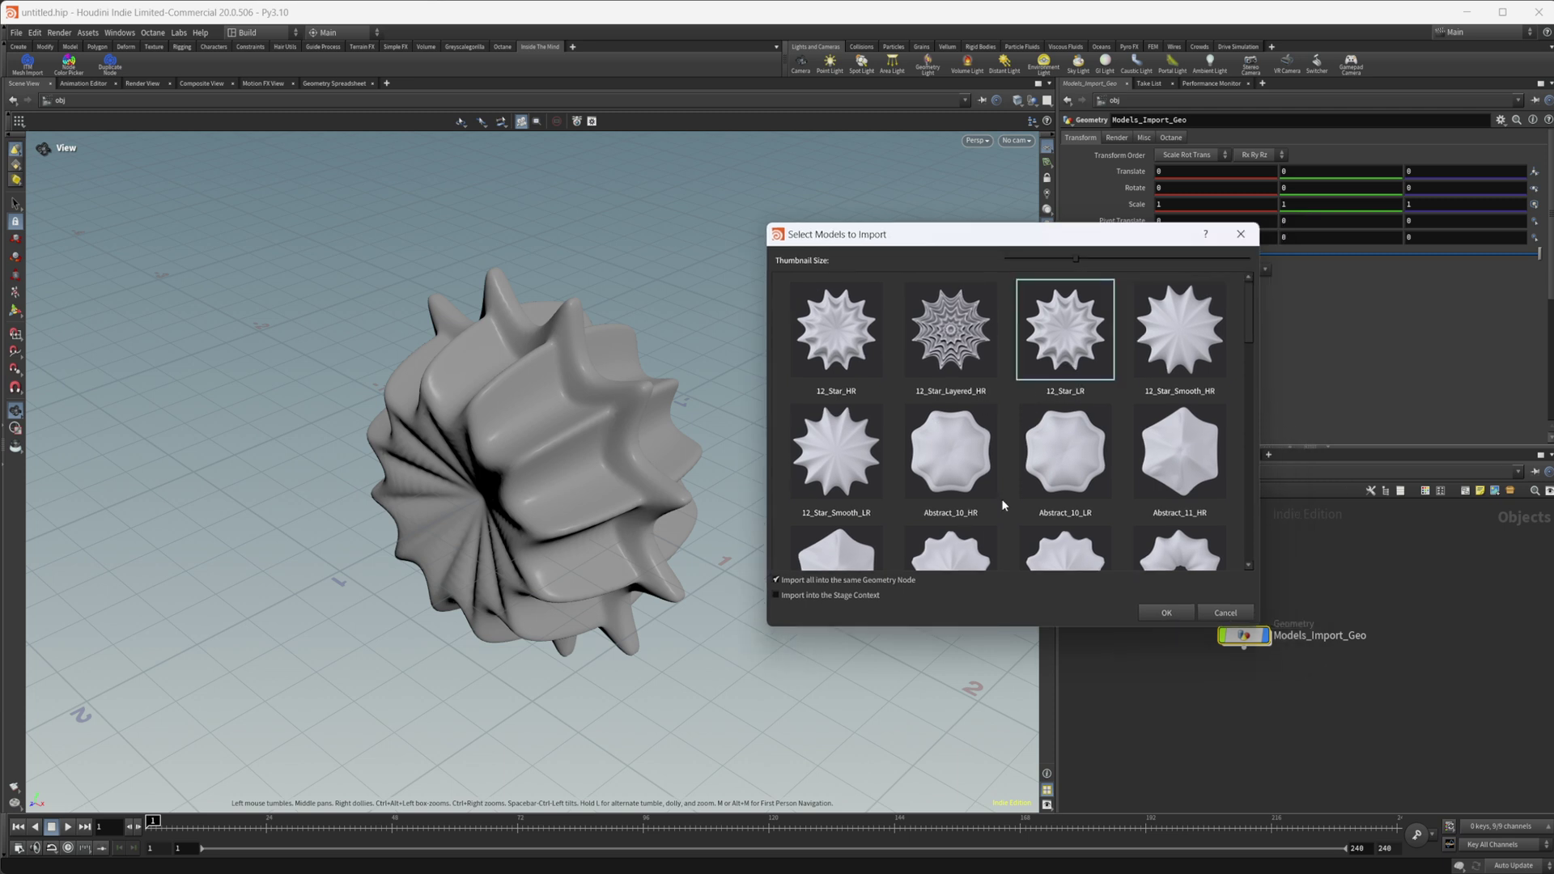
pyautogui.scroll(-3, 1036, 495)
pyautogui.click(967, 539)
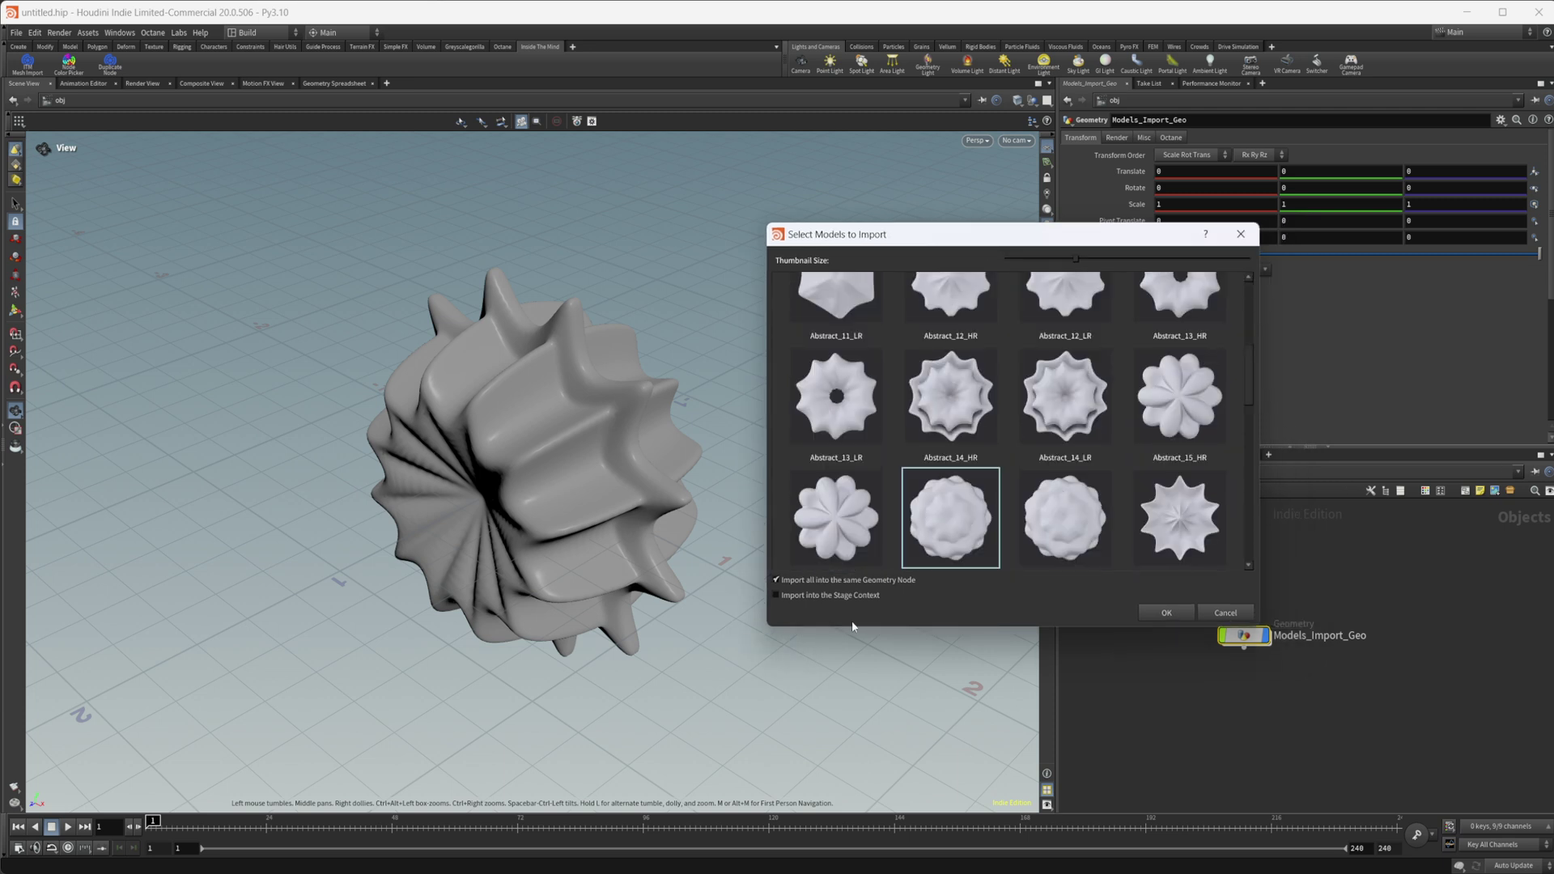
pyautogui.click(1167, 613)
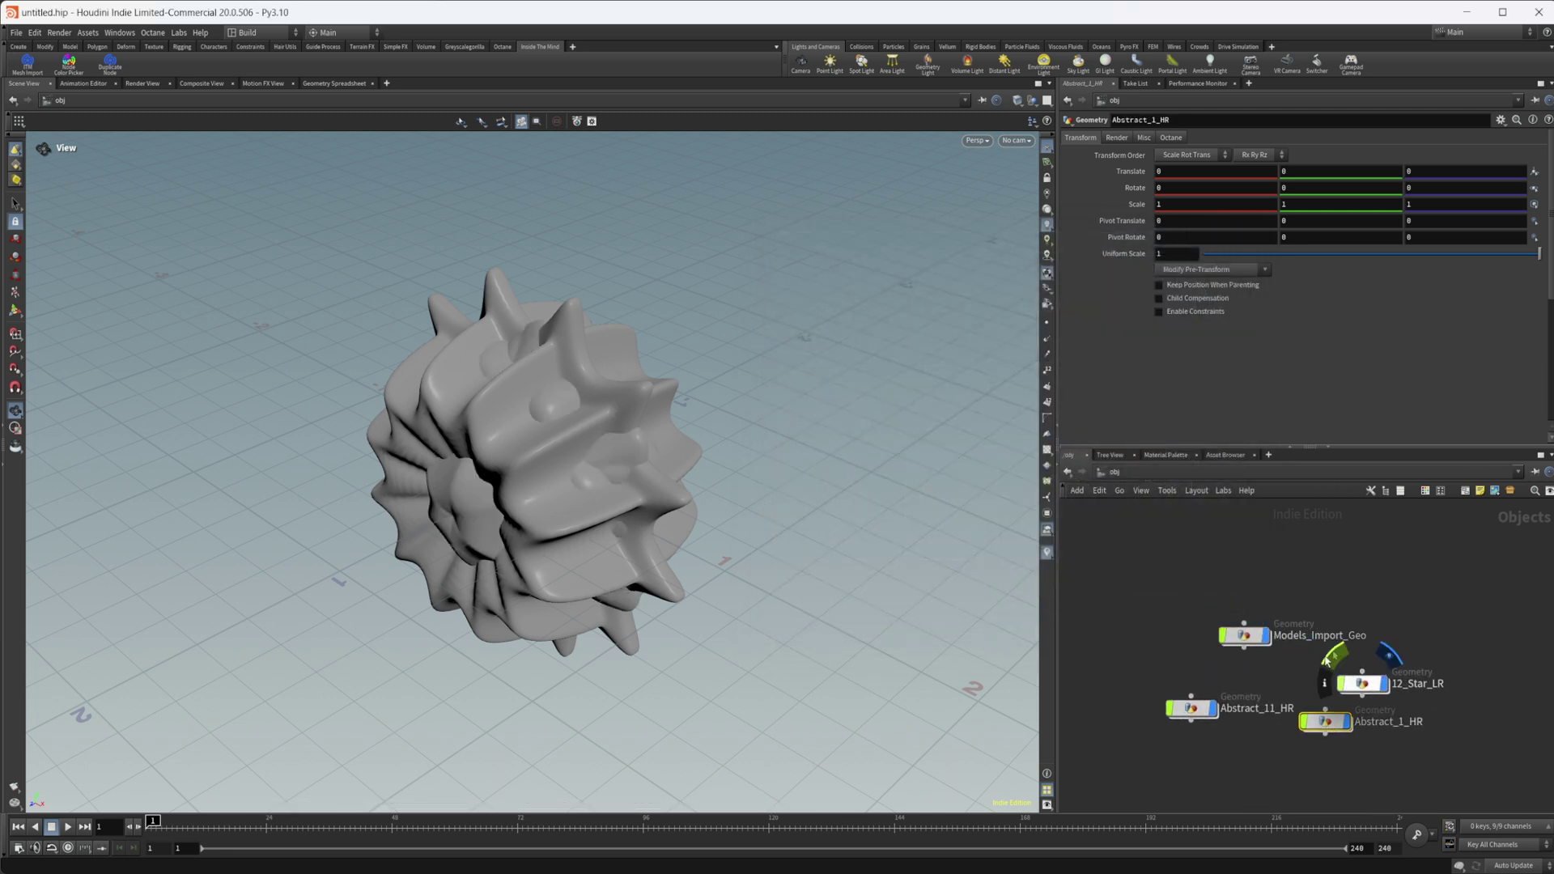
# Delete the three separately imported nodes and reopen the Abstract Shapes model picker.
pyautogui.moveTo(1379, 773); pyautogui.dragTo(1339, 764, button='middle')
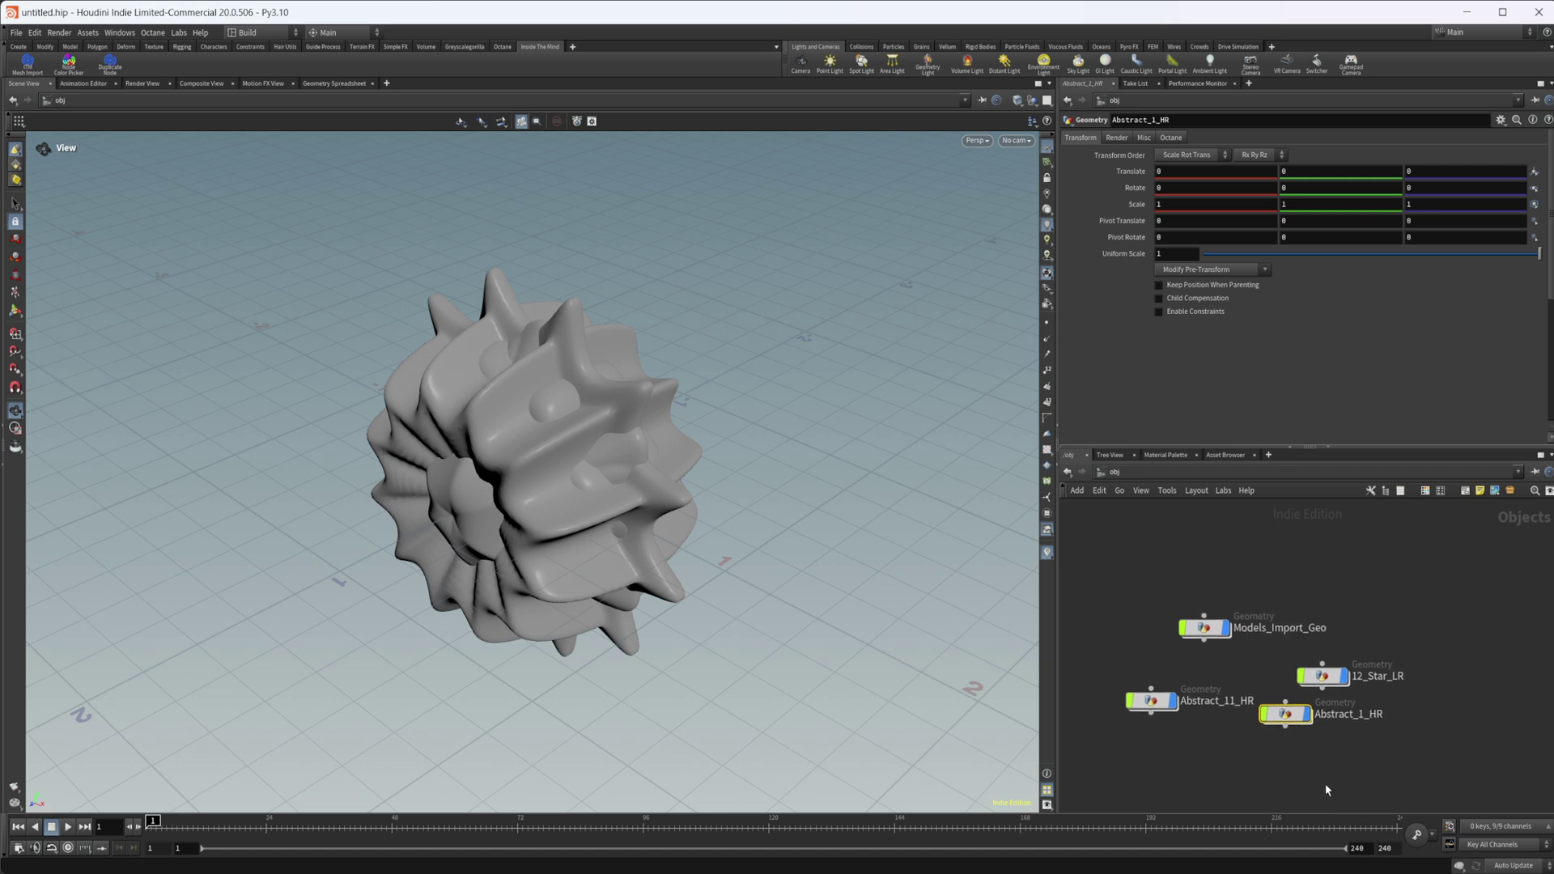
pyautogui.moveTo(1353, 764); pyautogui.dragTo(1144, 663)
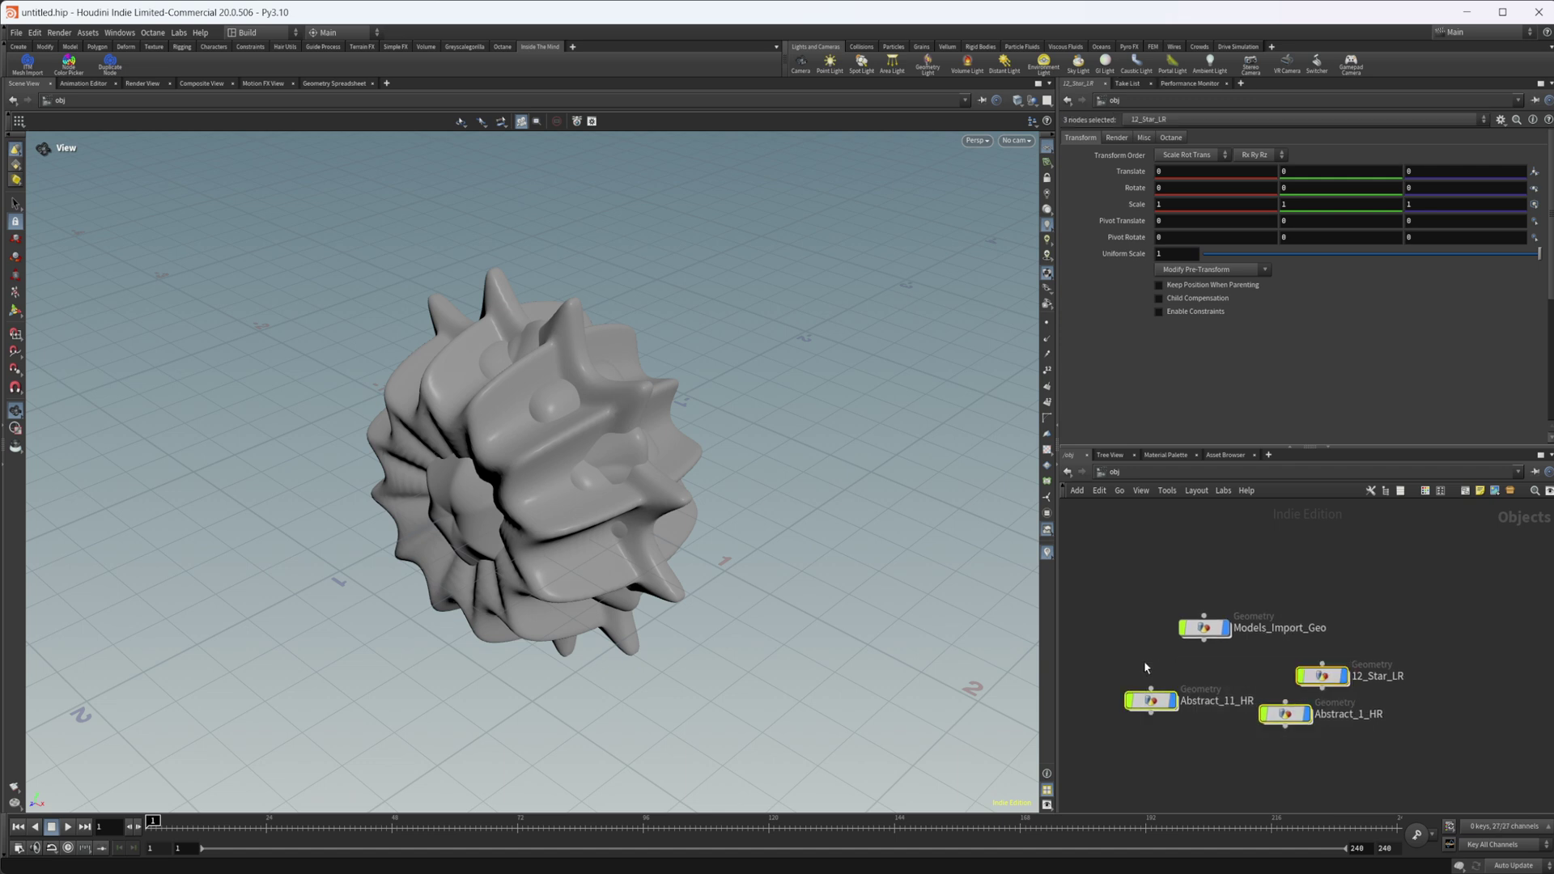
pyautogui.press('Delete')
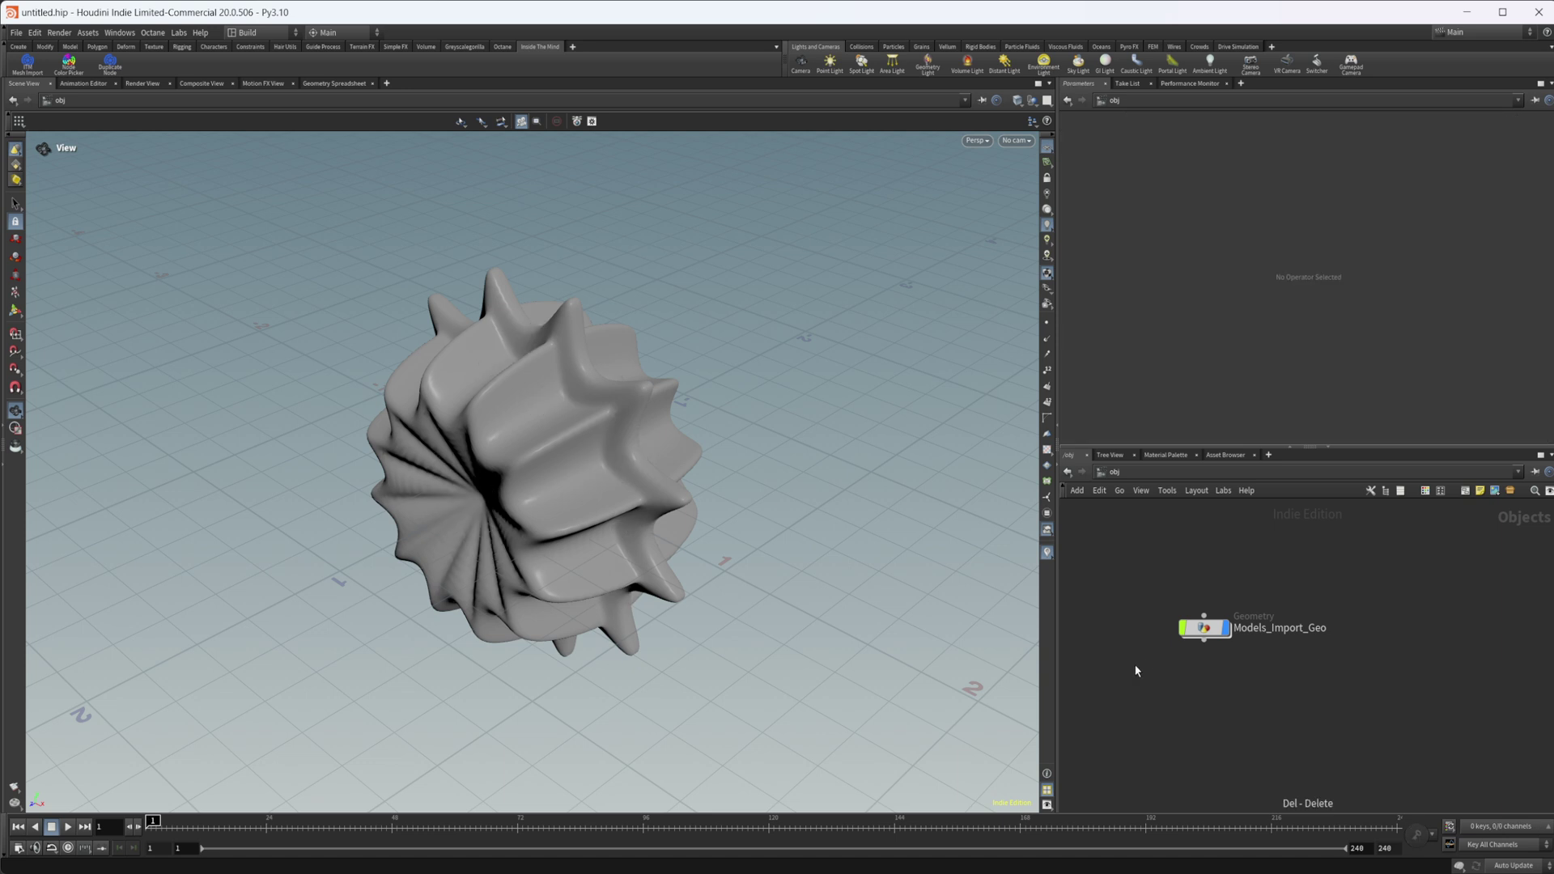
pyautogui.click(28, 63)
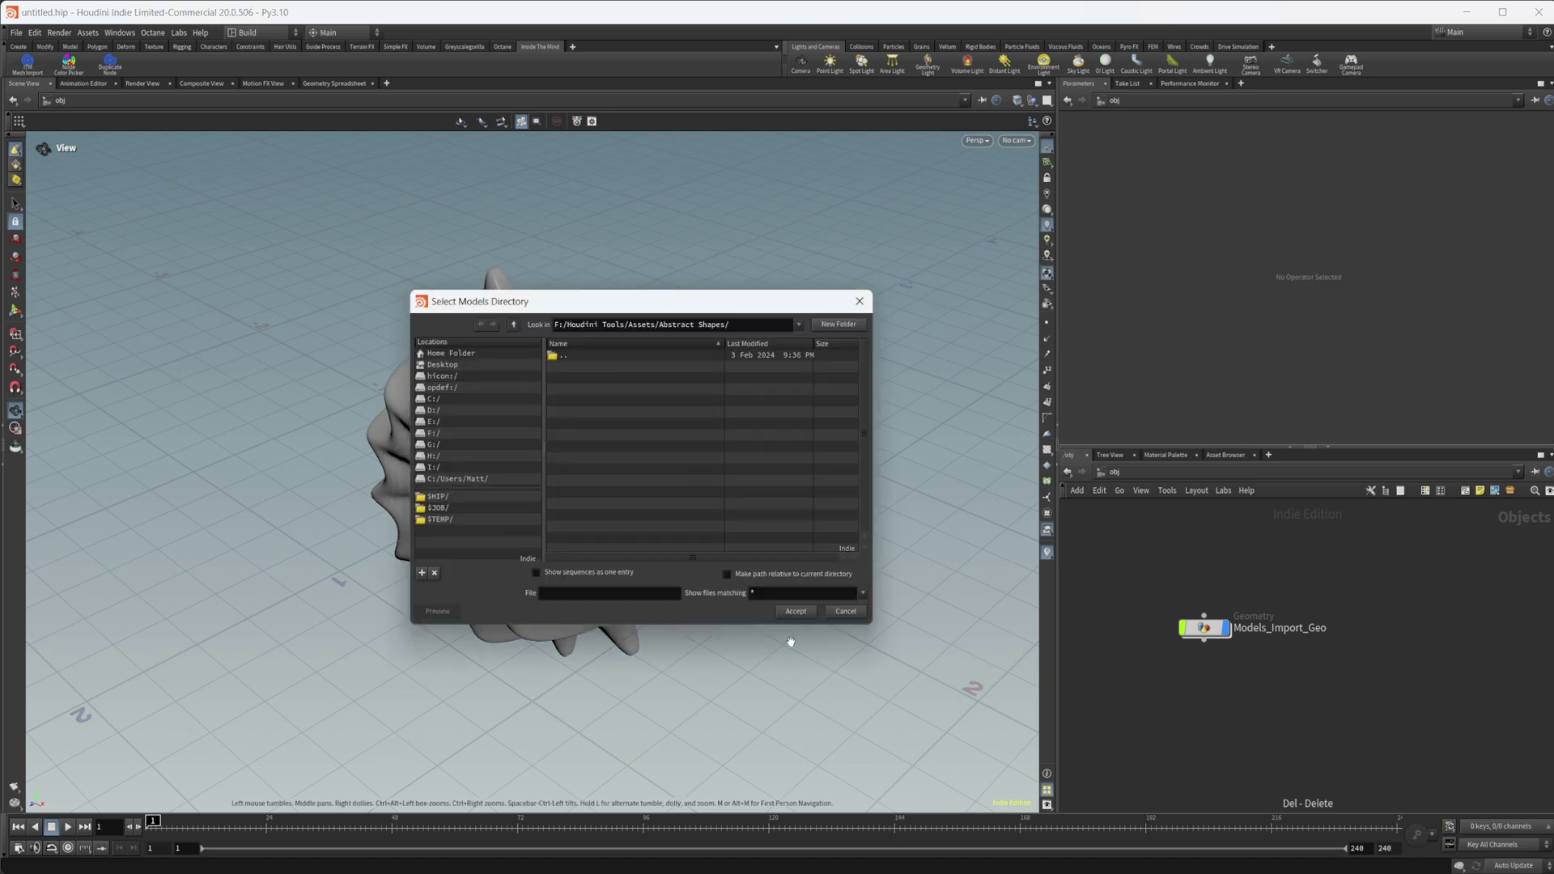
pyautogui.click(781, 612)
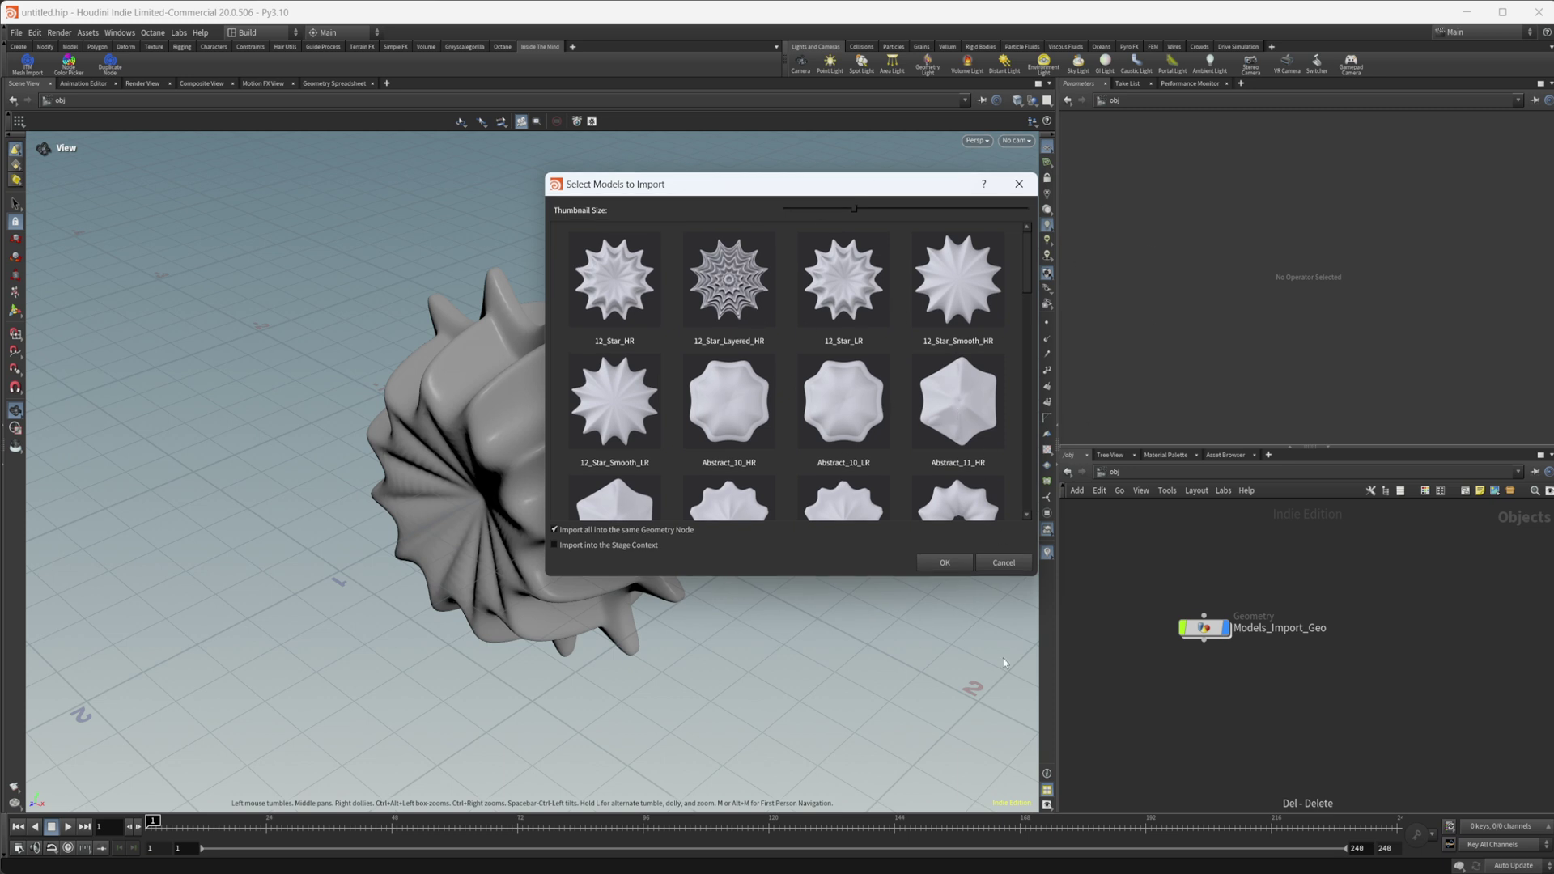
pyautogui.moveTo(959, 849)
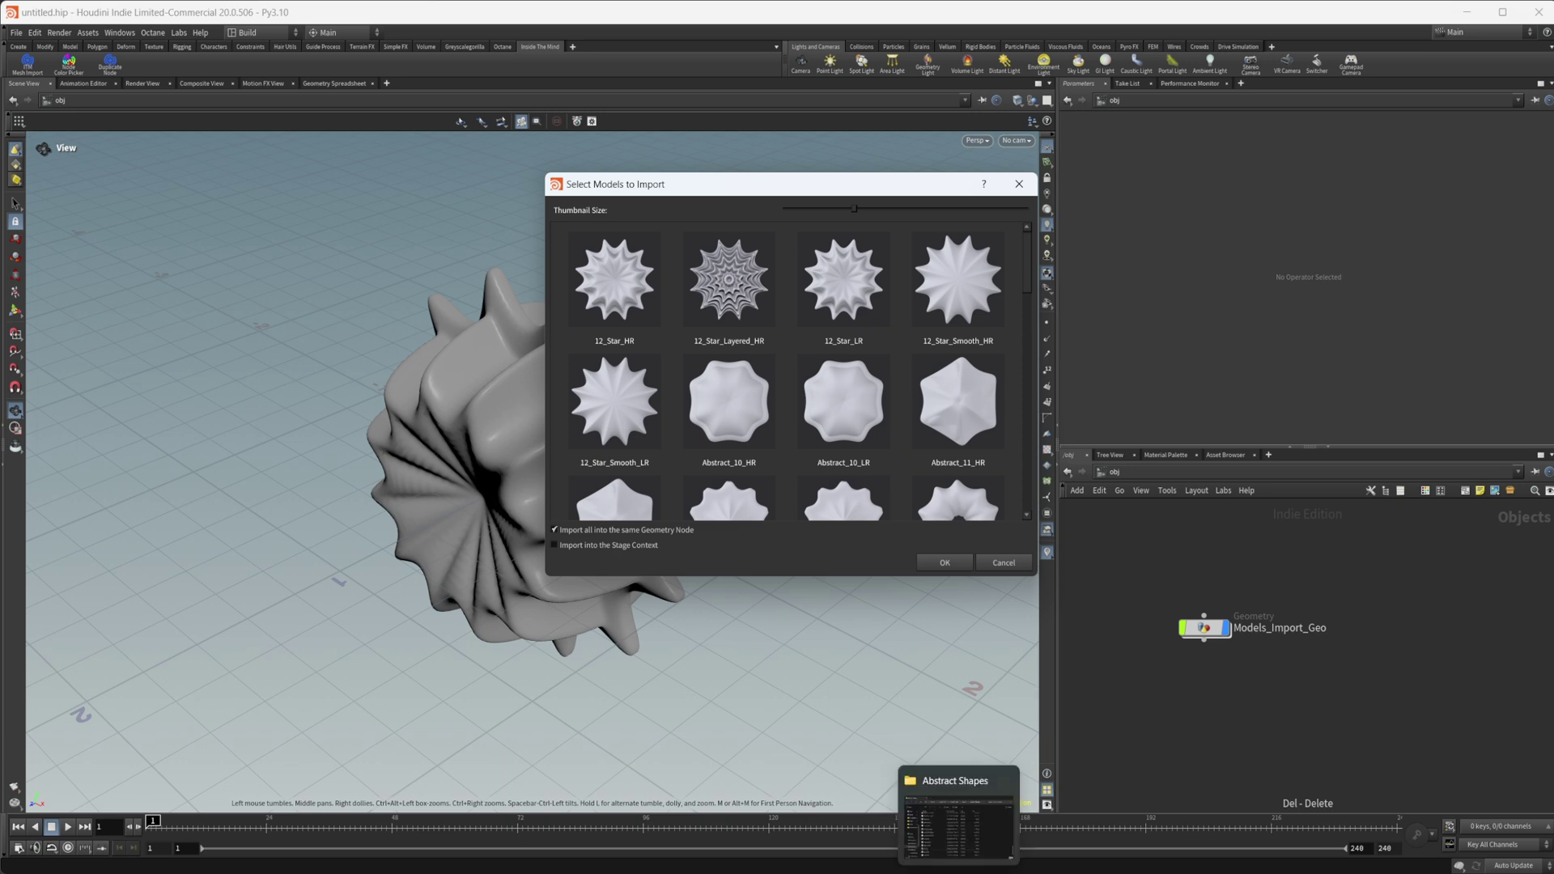
pyautogui.click(959, 818)
pyautogui.scroll(13, 909, 498)
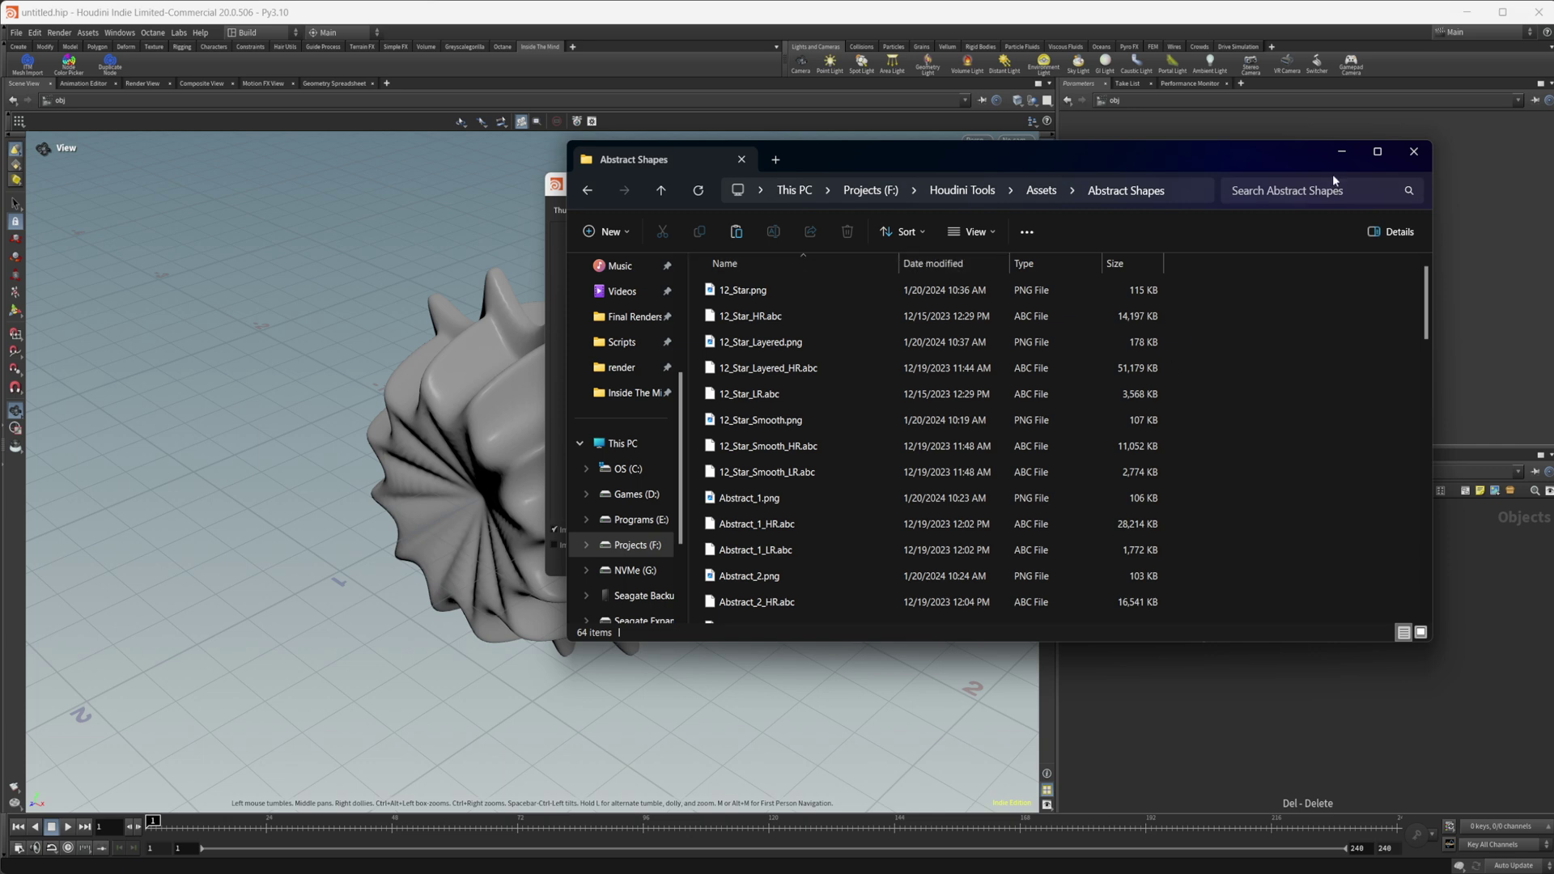
pyautogui.click(1341, 151)
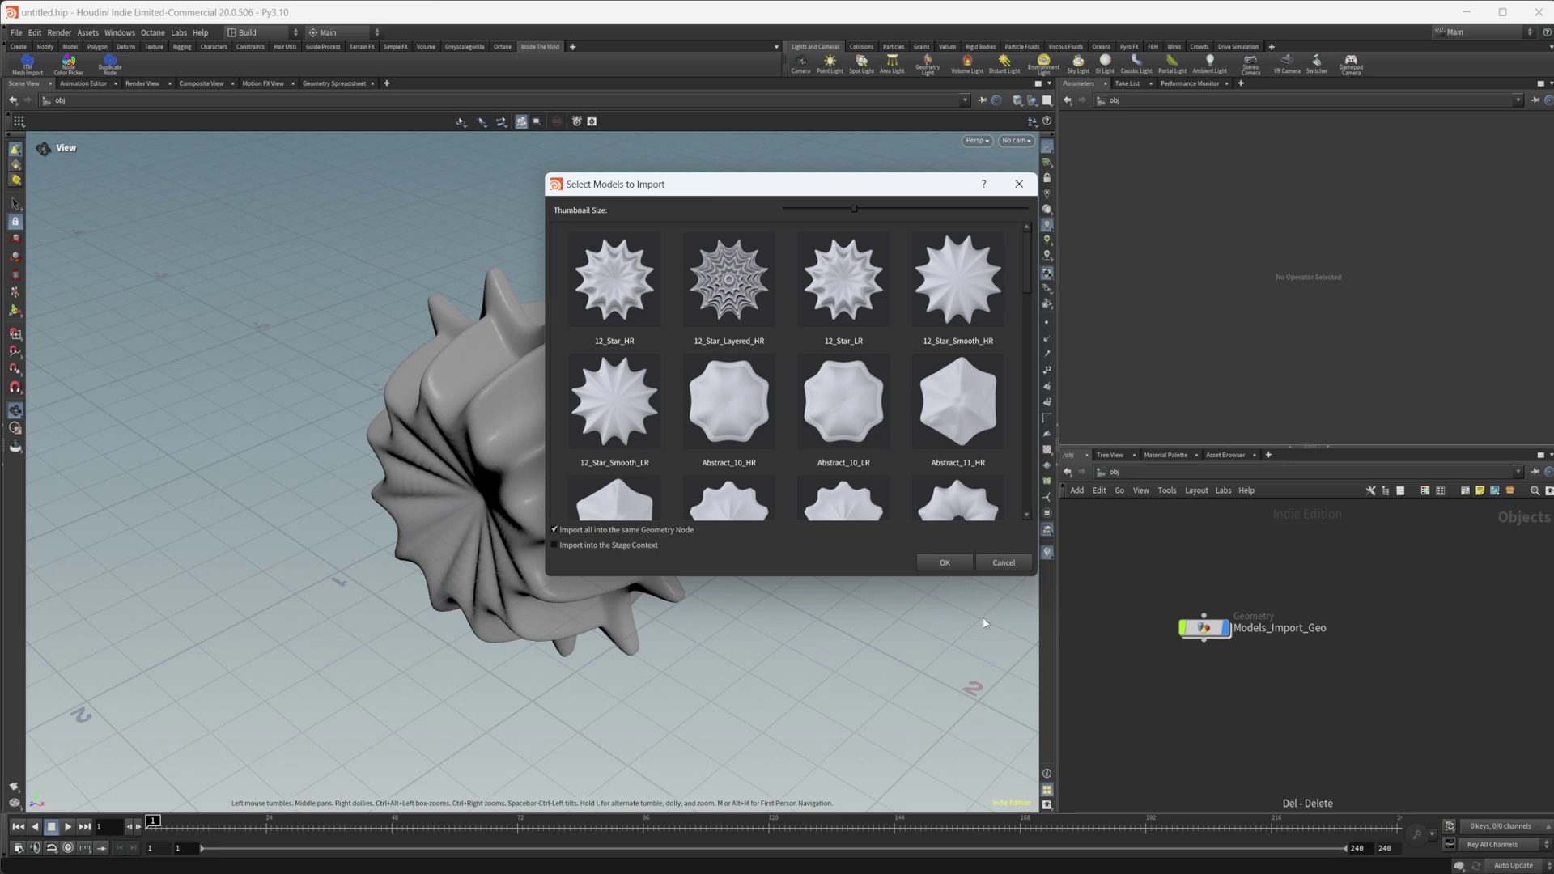
# Cancel the pending import and recolour Models_Import_Geo dark gold from the node colour palette.
pyautogui.click(1024, 566)
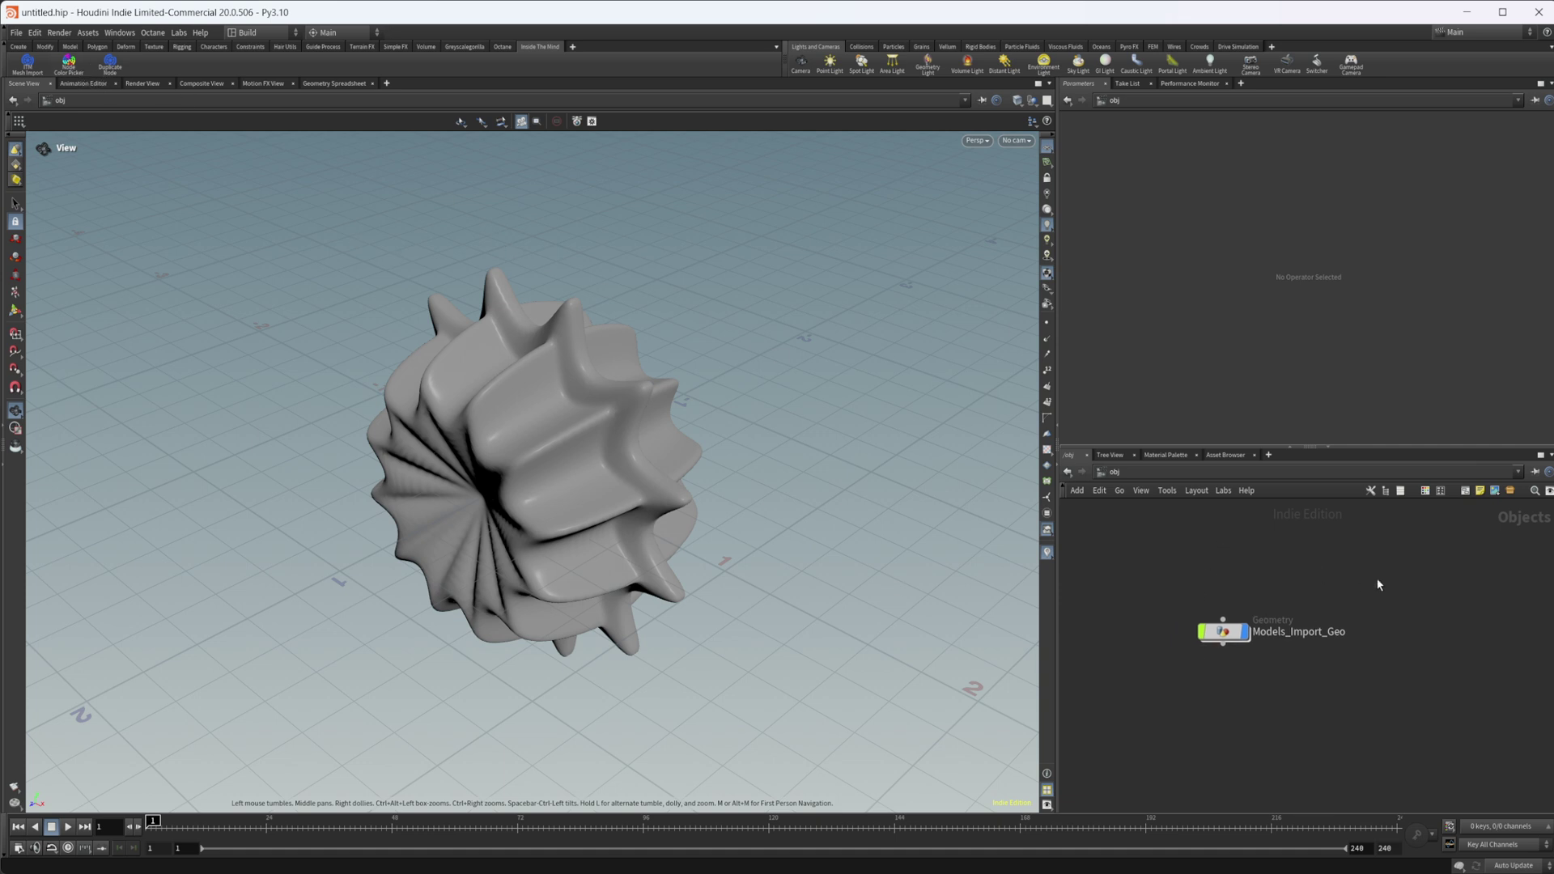
pyautogui.moveTo(1154, 549); pyautogui.dragTo(1224, 661)
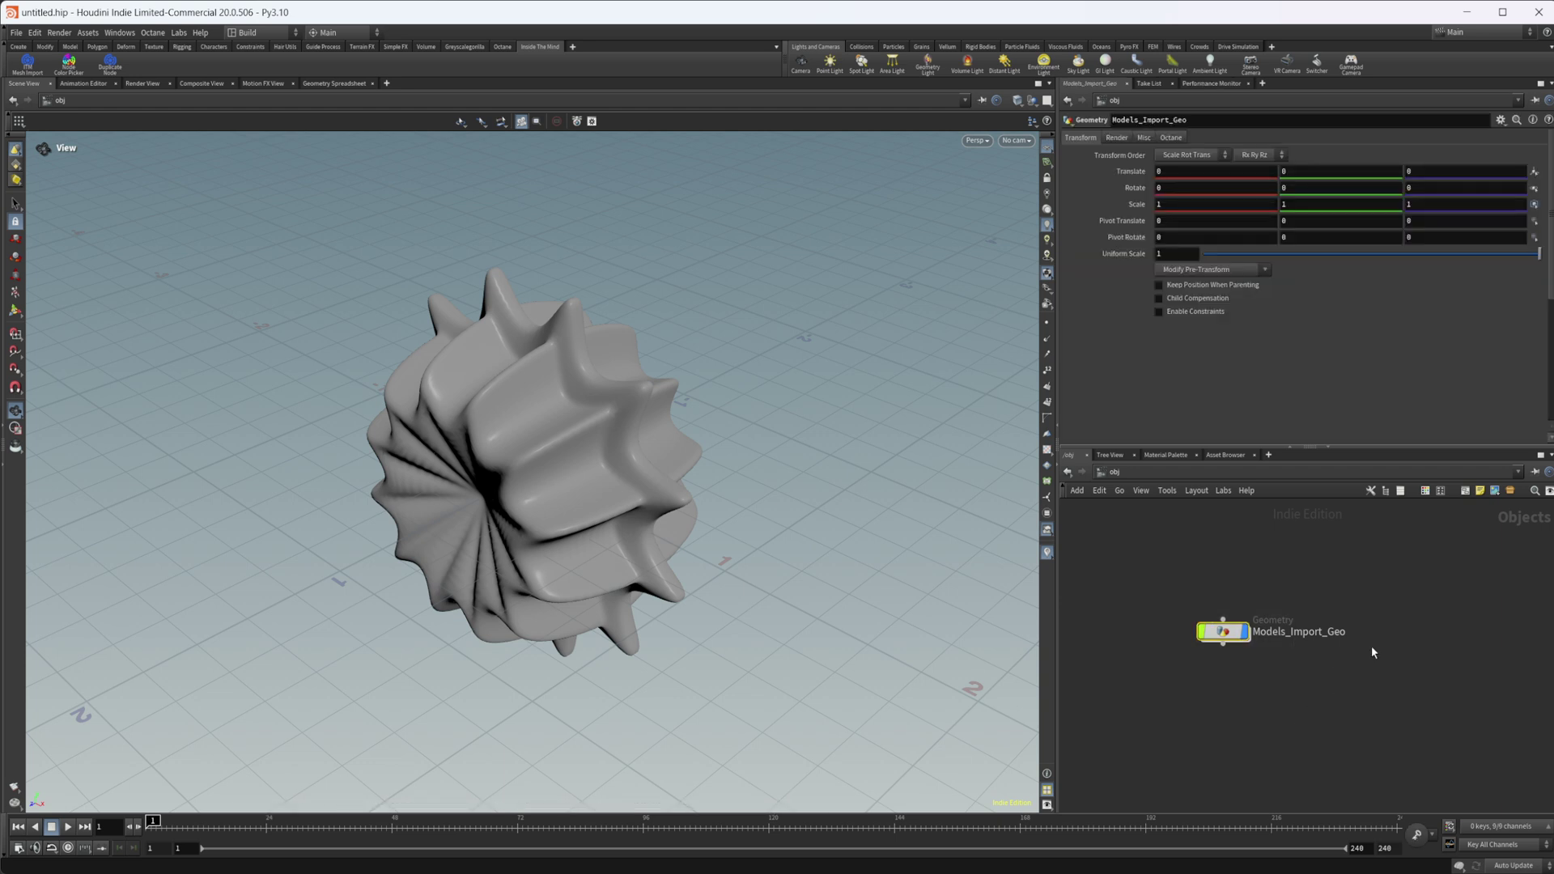
pyautogui.click(1425, 491)
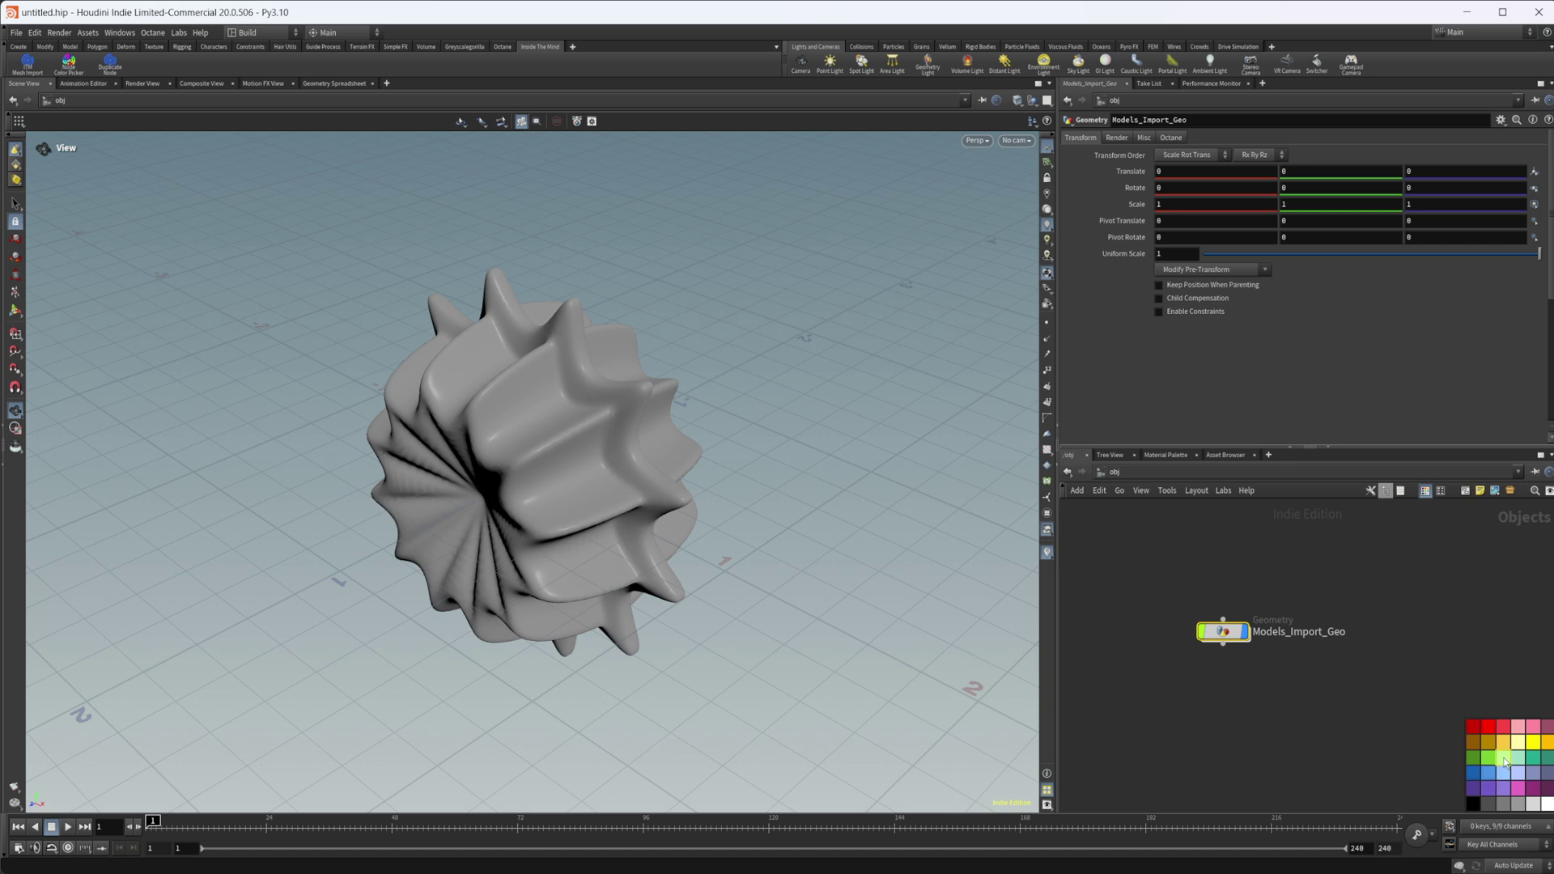
pyautogui.click(1489, 741)
pyautogui.click(1489, 740)
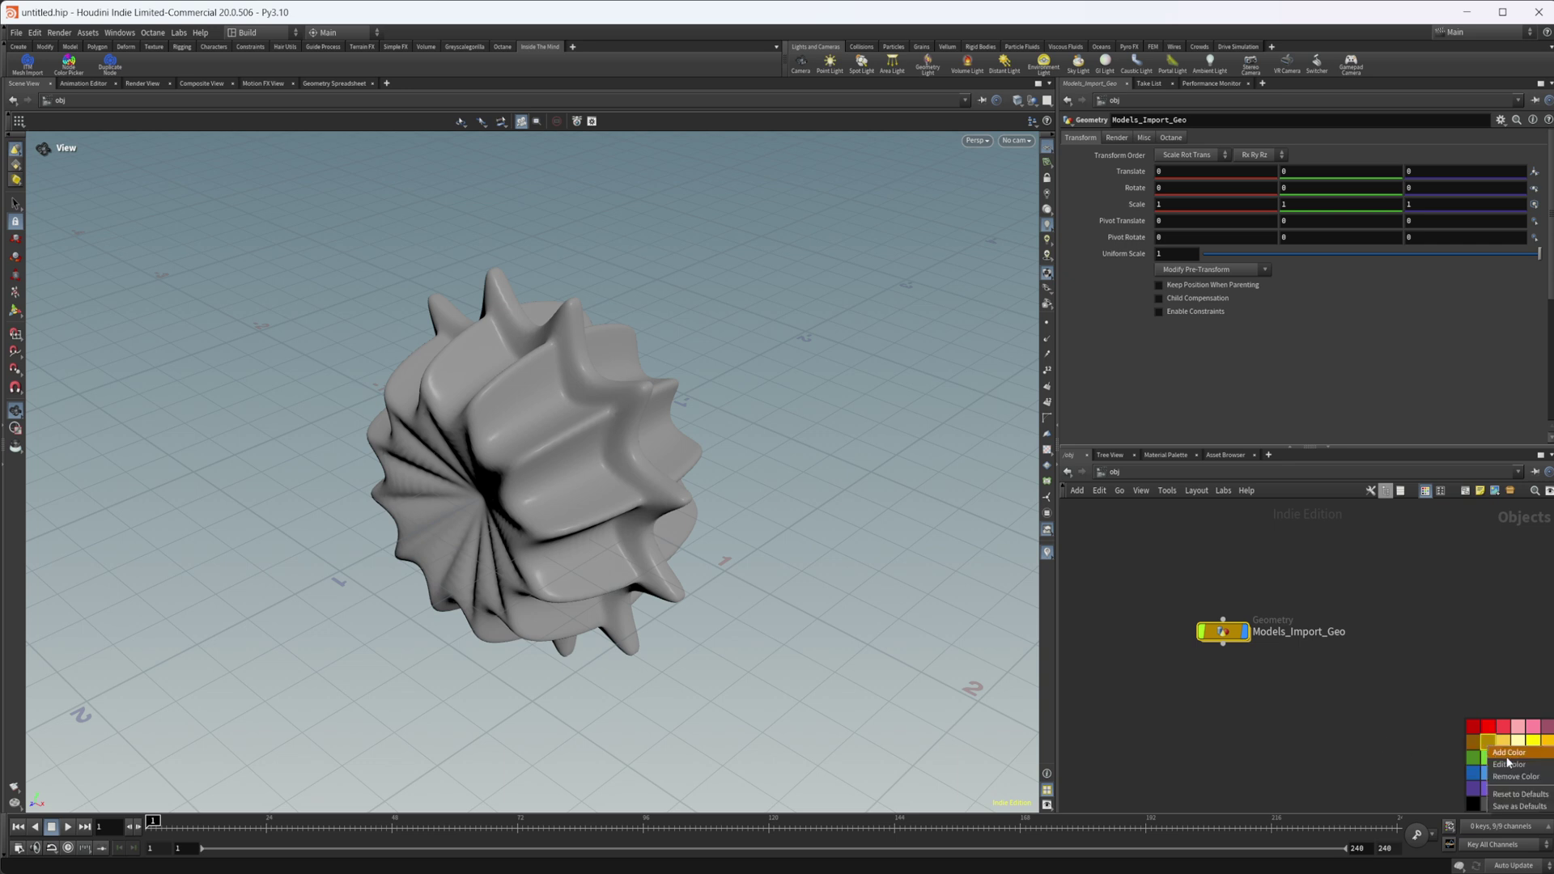
pyautogui.doubleClick(1488, 747)
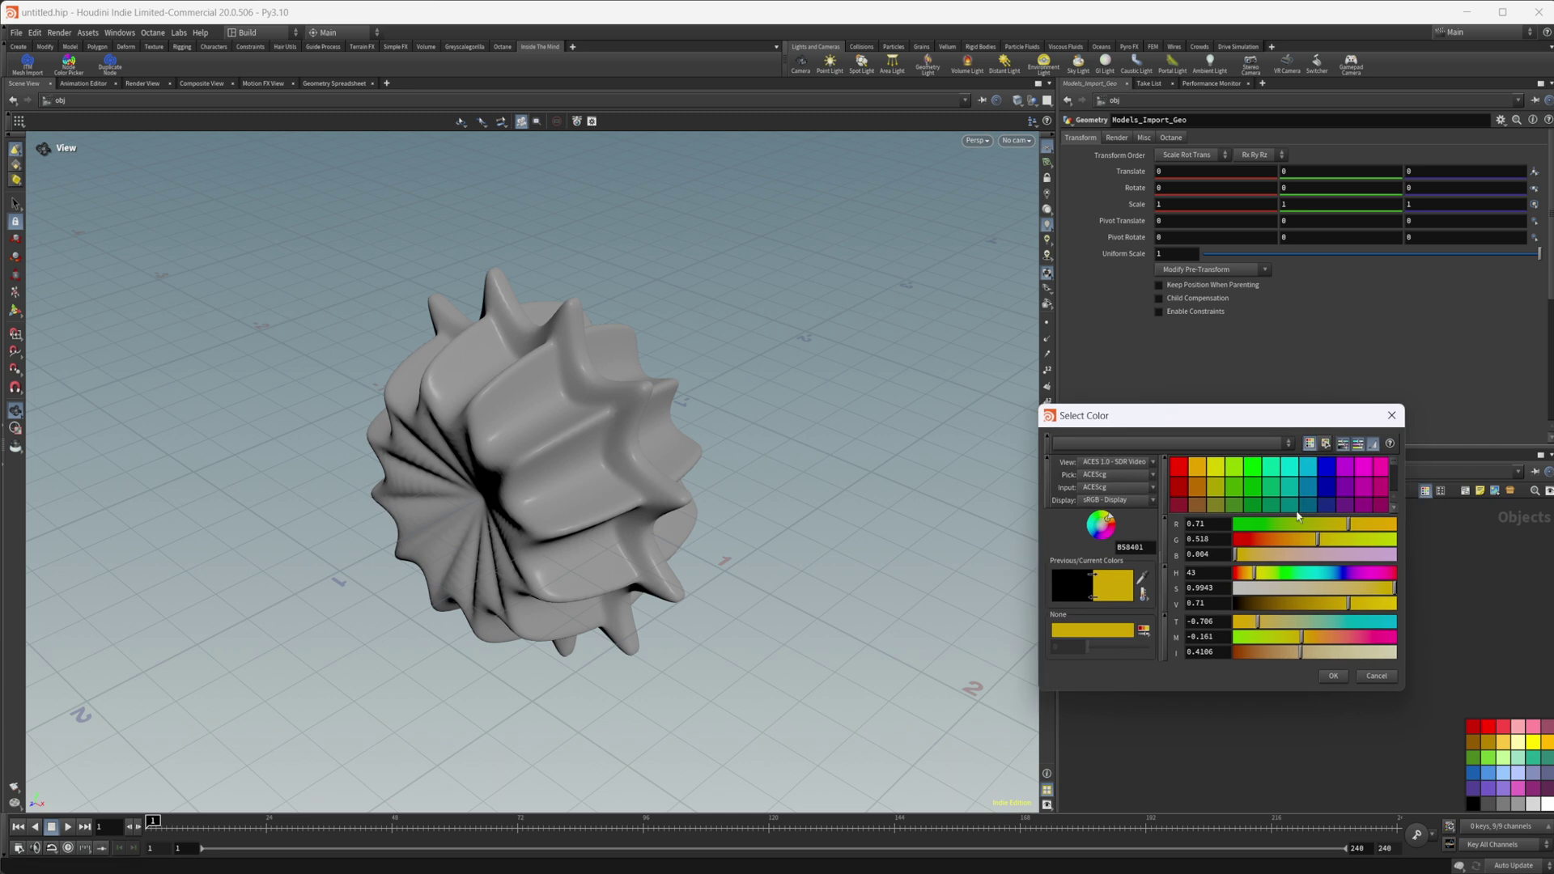
pyautogui.click(1396, 424)
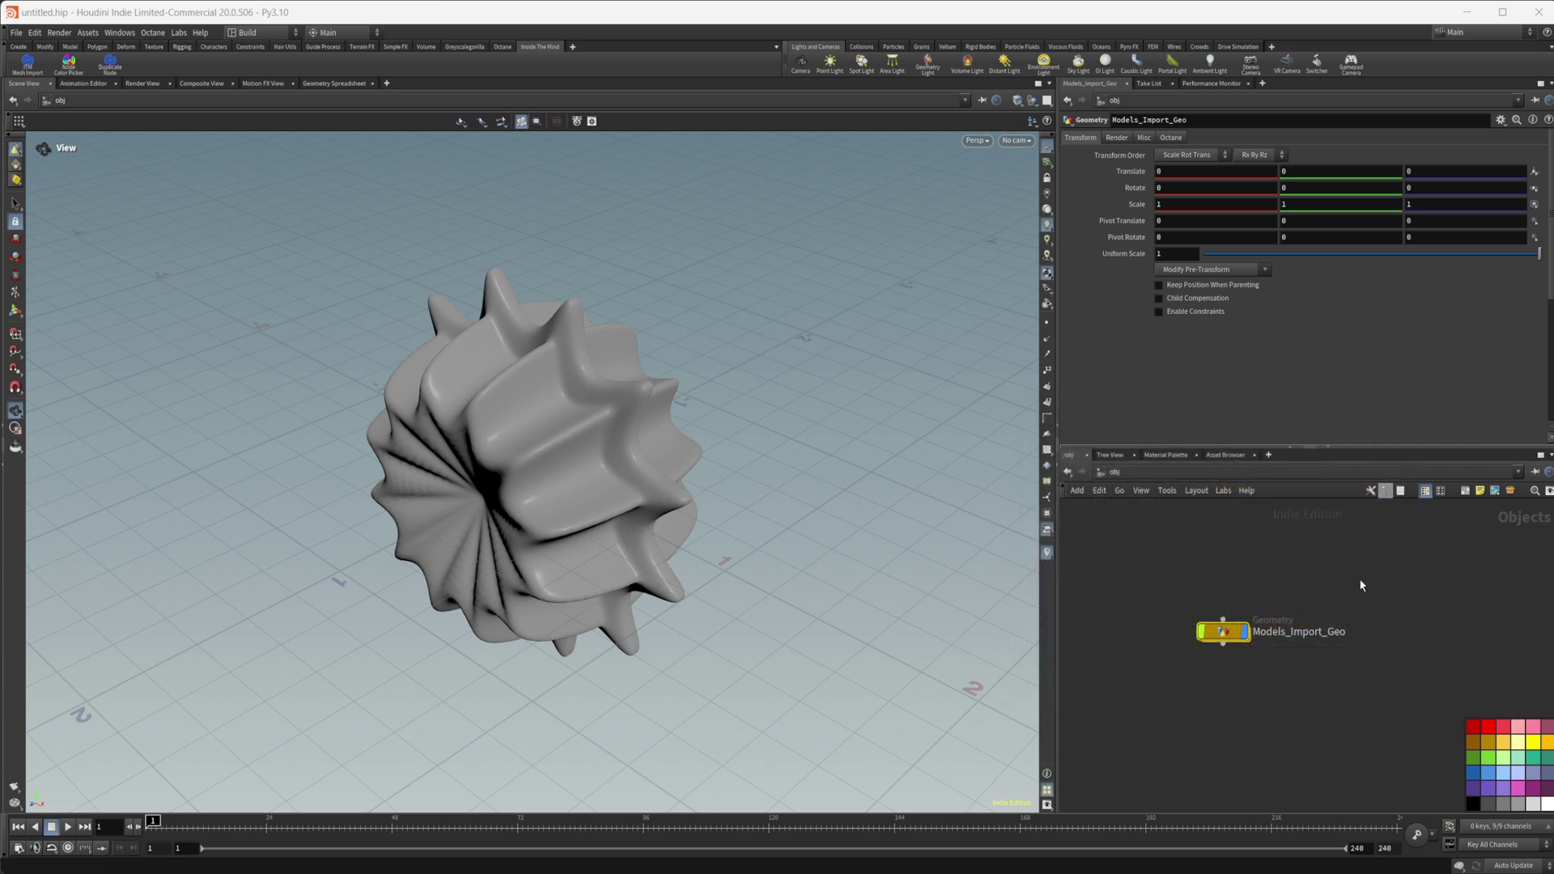
# Recolour Models_Import_Geo light cyan using the Node Color Picker shelf tool.
pyautogui.click(69, 65)
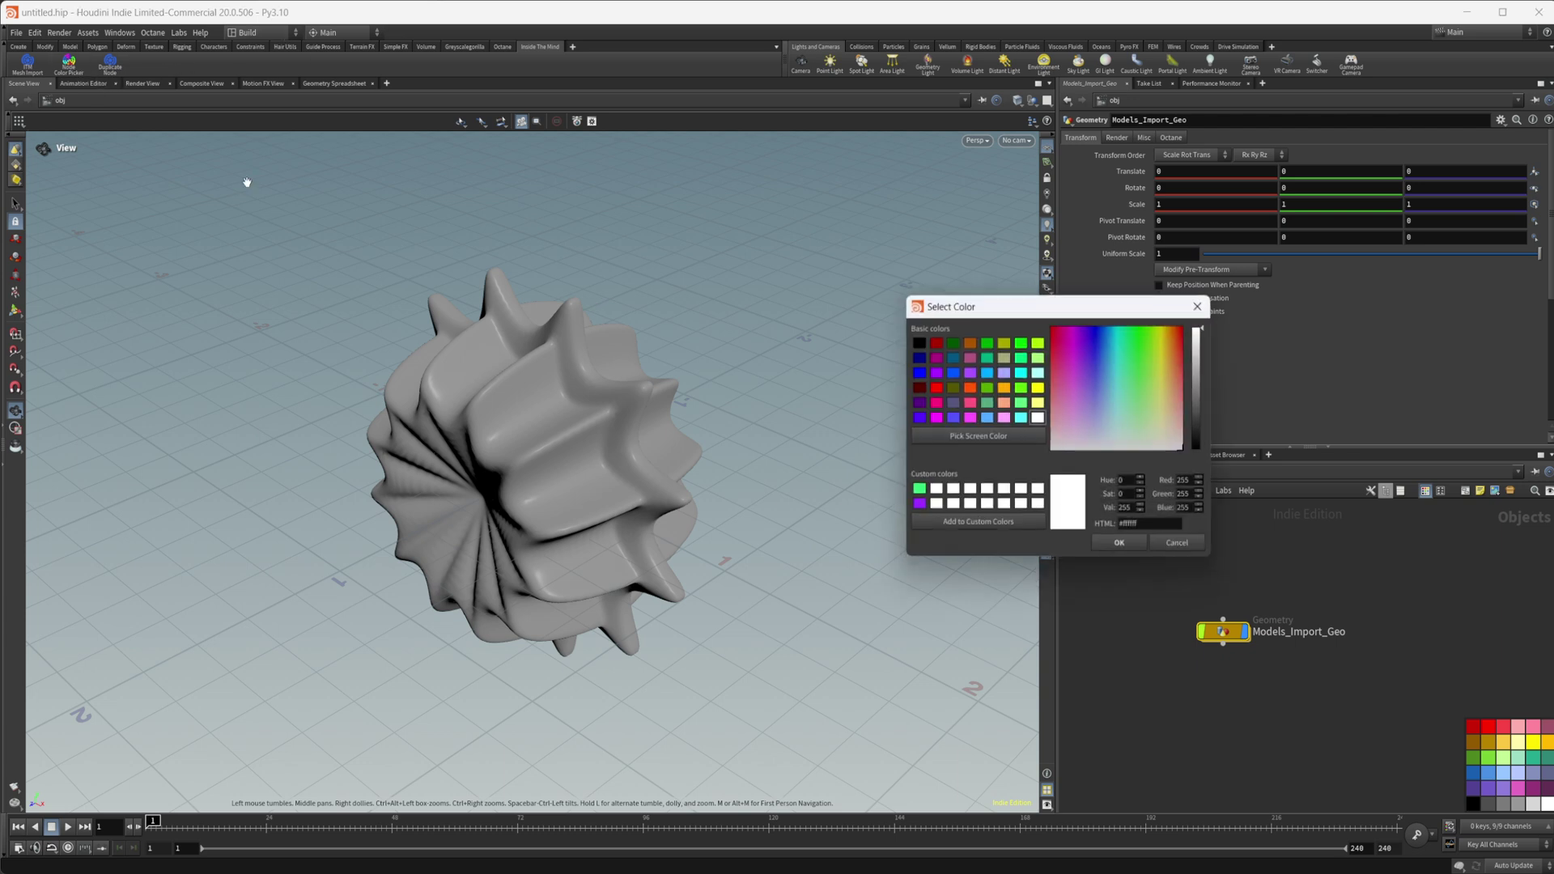
pyautogui.moveTo(1086, 314); pyautogui.dragTo(1061, 315)
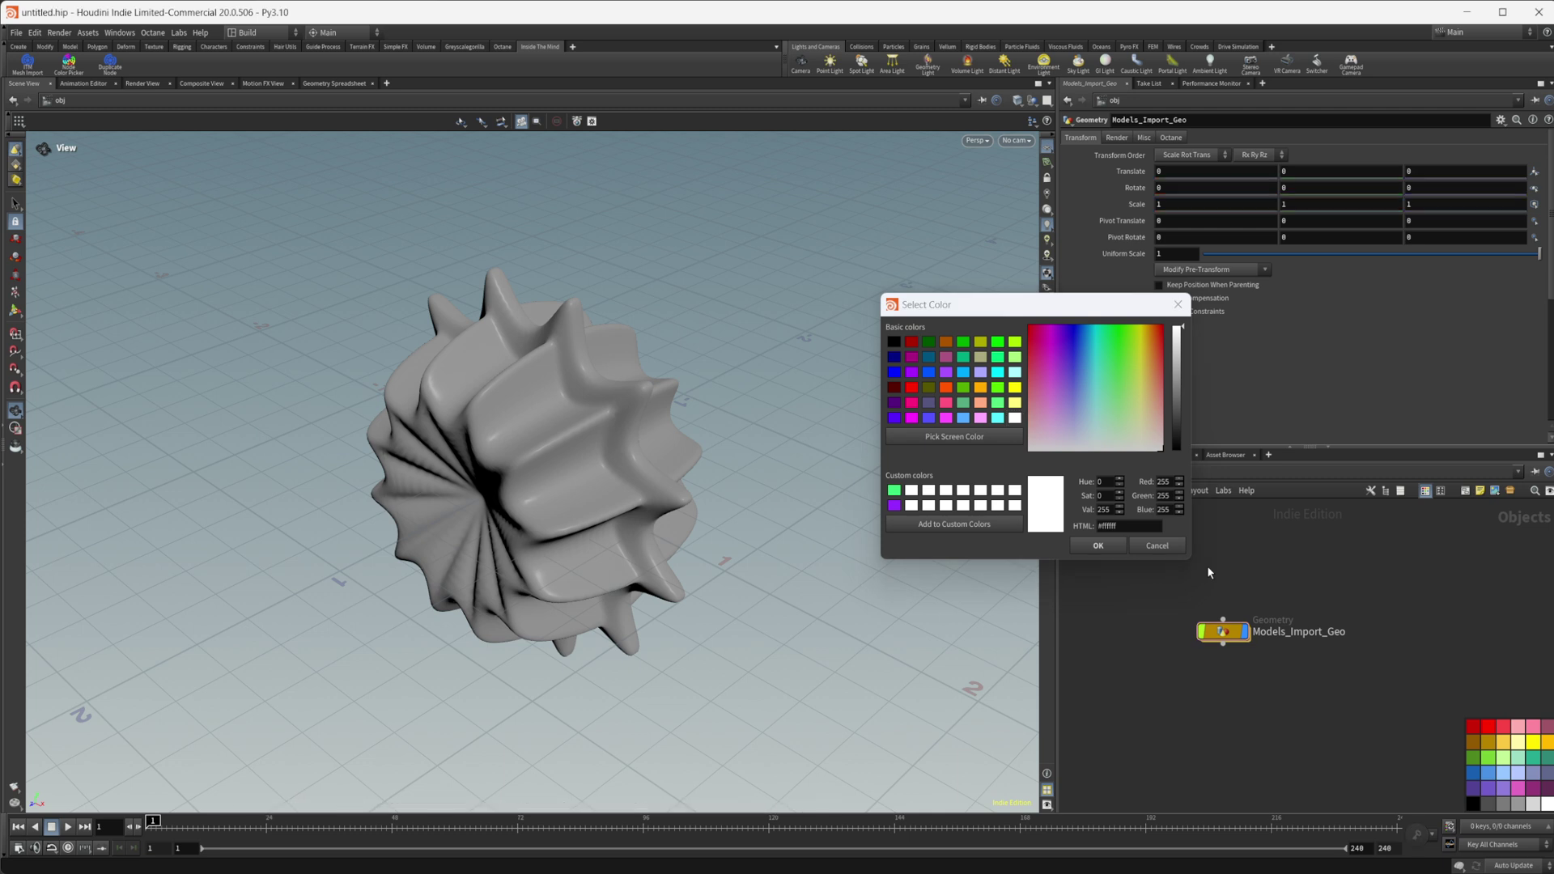
pyautogui.click(1231, 628)
pyautogui.moveTo(1076, 404)
pyautogui.mouseDown()
pyautogui.moveTo(1113, 348)
pyautogui.moveTo(1103, 390)
pyautogui.mouseUp()
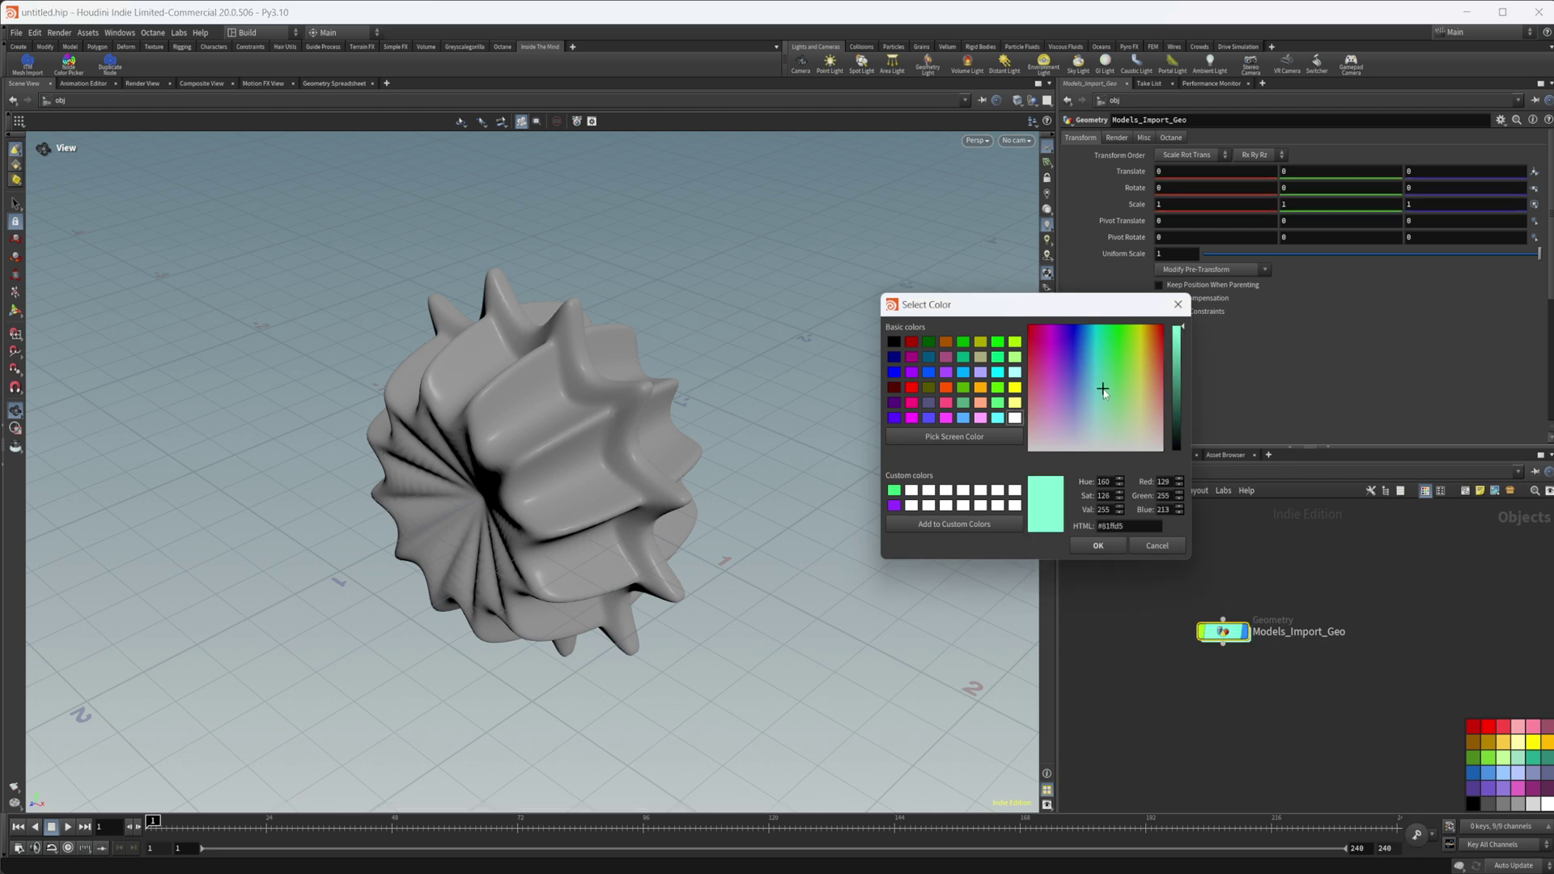
# Wrap the node in a network box, place a sticky note beside it, and turn the box lavender.
pyautogui.click(1472, 496)
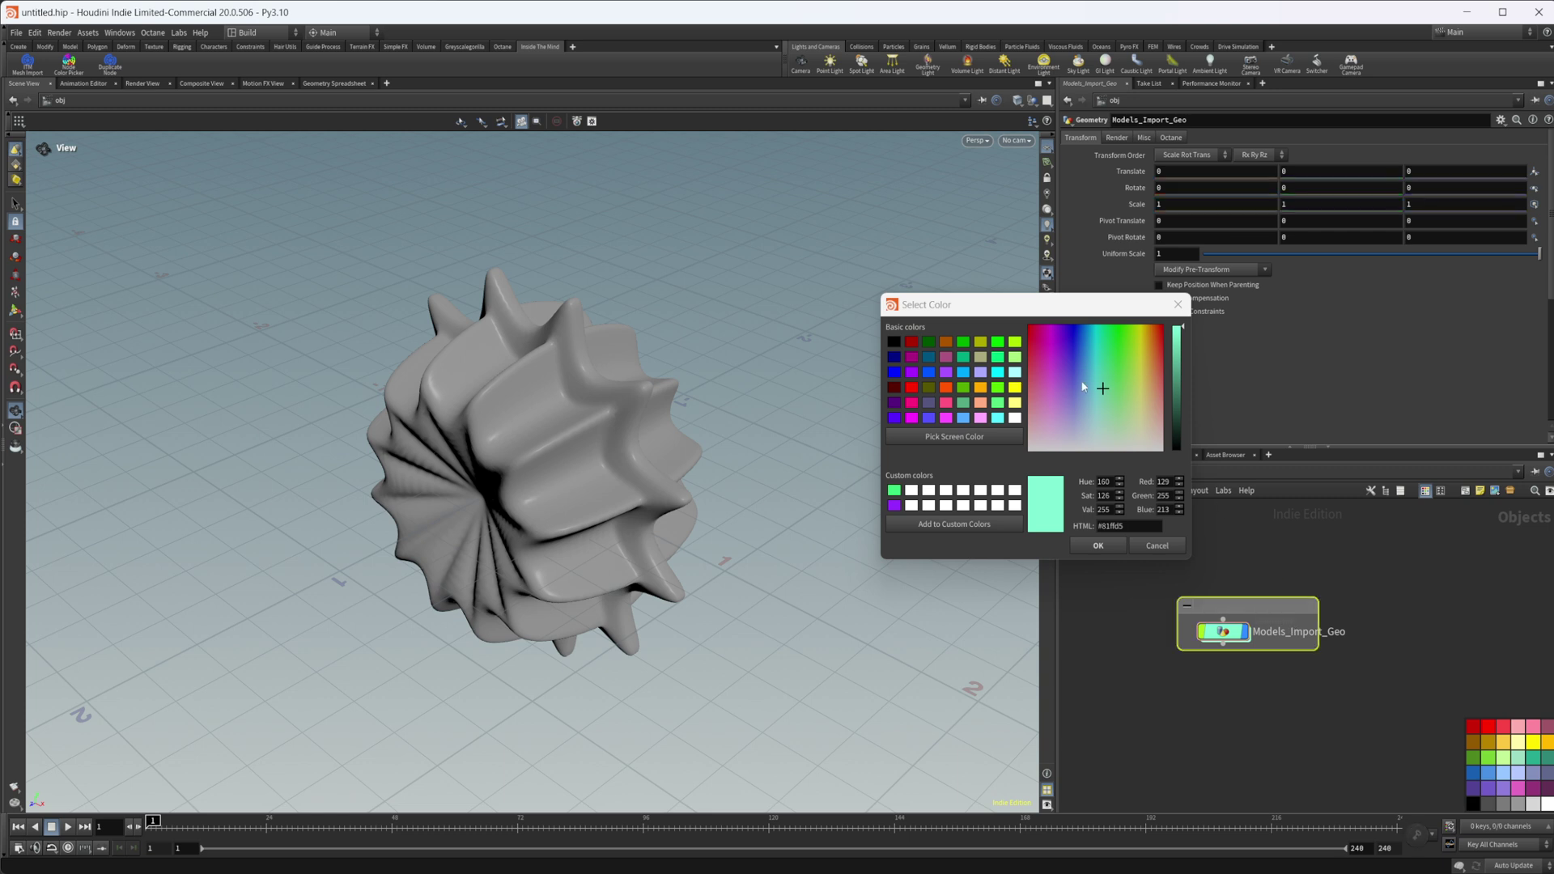
pyautogui.moveTo(1084, 387); pyautogui.dragTo(1148, 369)
pyautogui.click(1483, 489)
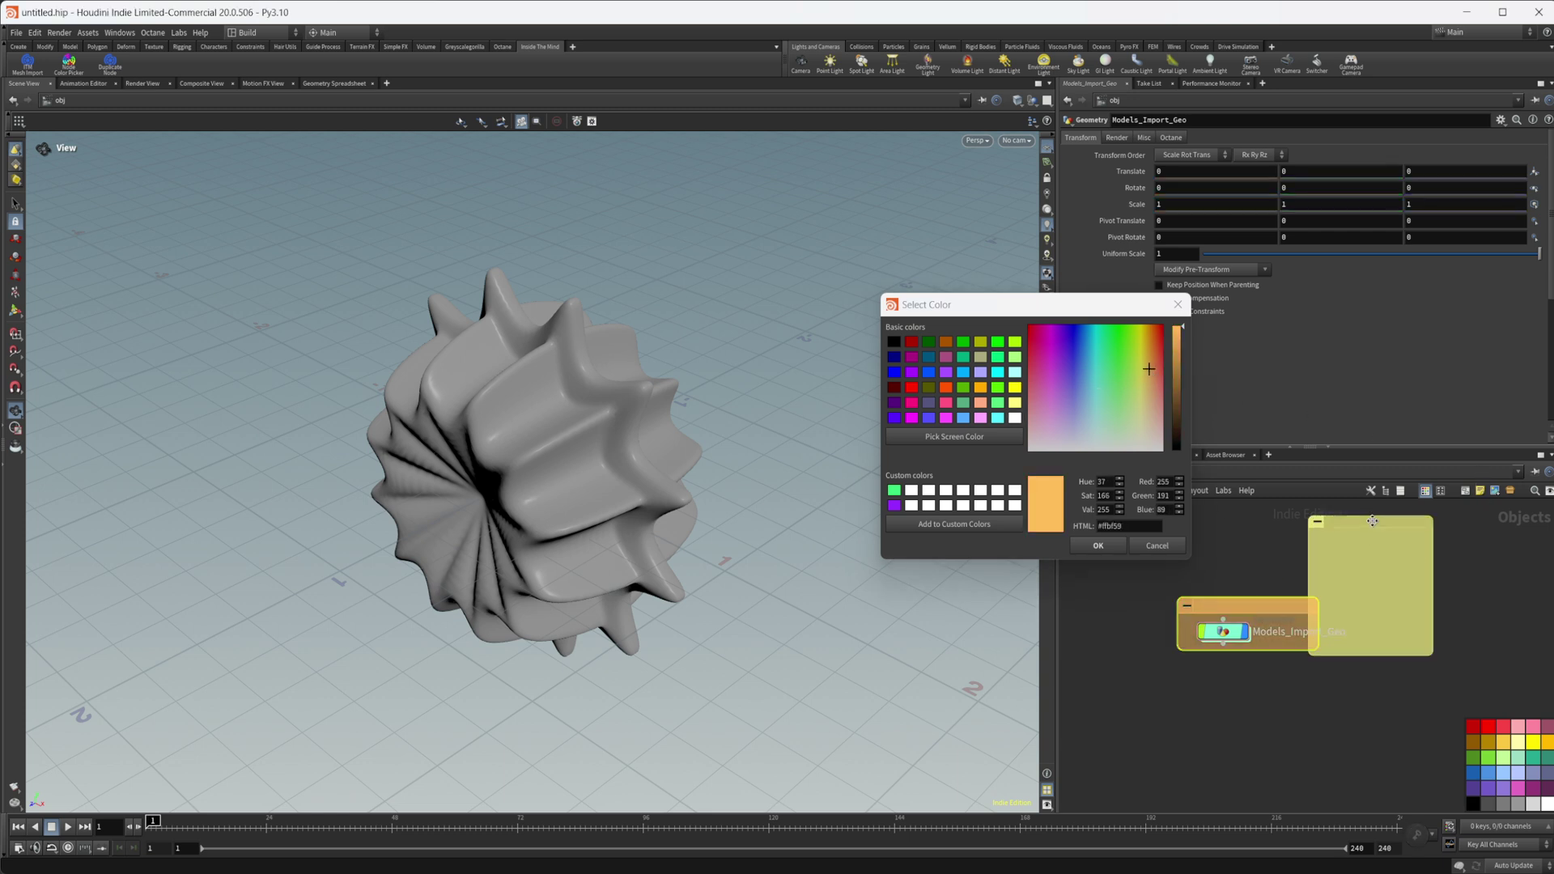
pyautogui.moveTo(1373, 539); pyautogui.dragTo(1418, 596)
pyautogui.click(1099, 393)
pyautogui.click(1068, 389)
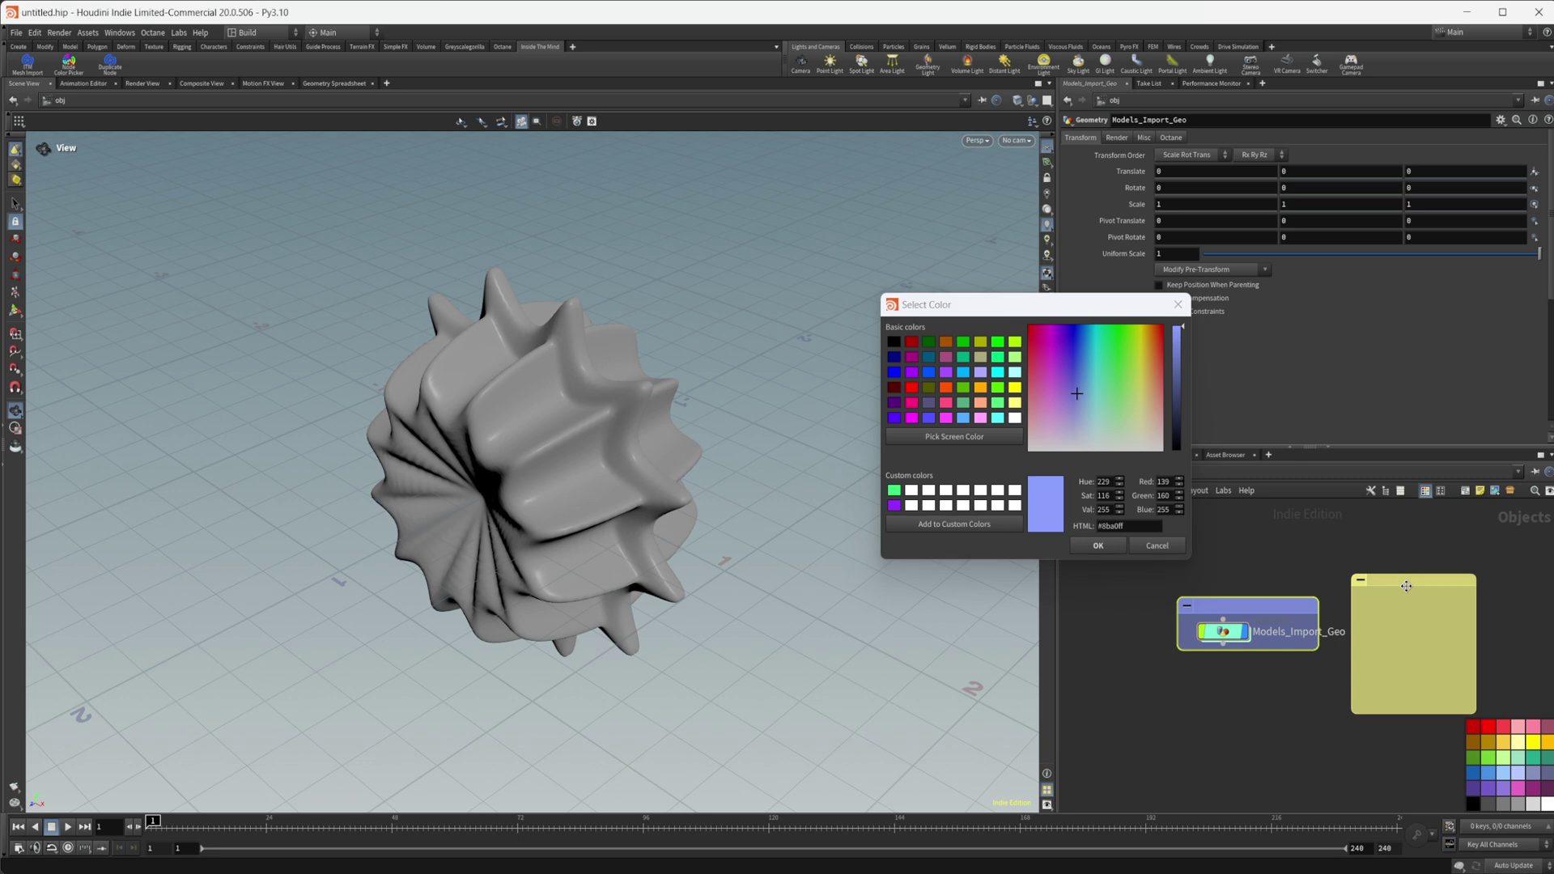
# Turn the sticky note mint green and close the colour picker.
pyautogui.click(1047, 380)
pyautogui.click(1106, 402)
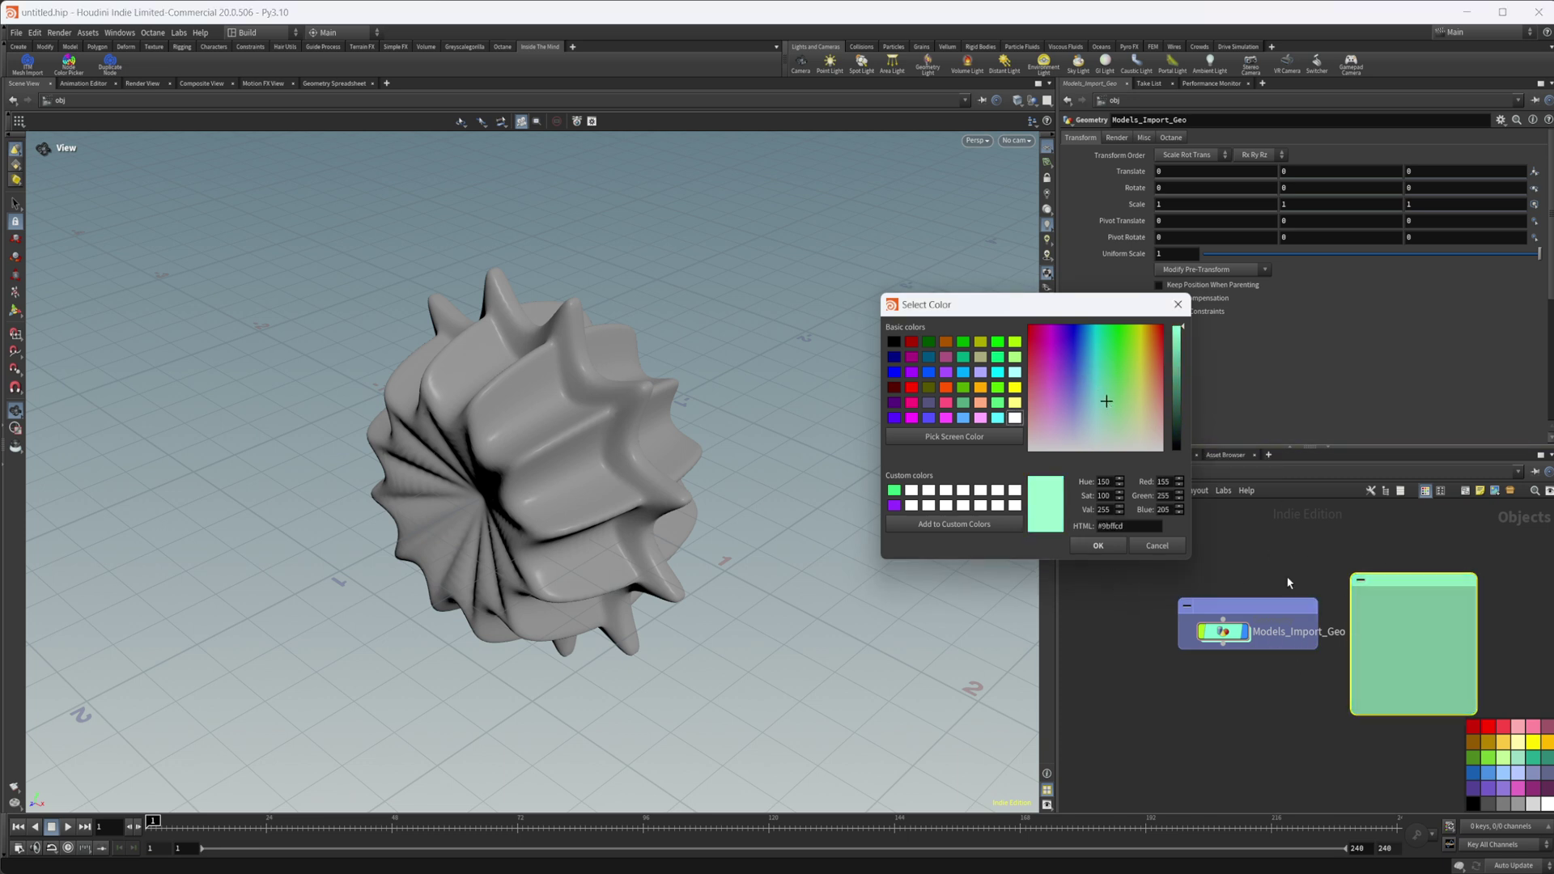
pyautogui.moveTo(1210, 554); pyautogui.dragTo(1201, 558, button='middle')
pyautogui.click(1178, 305)
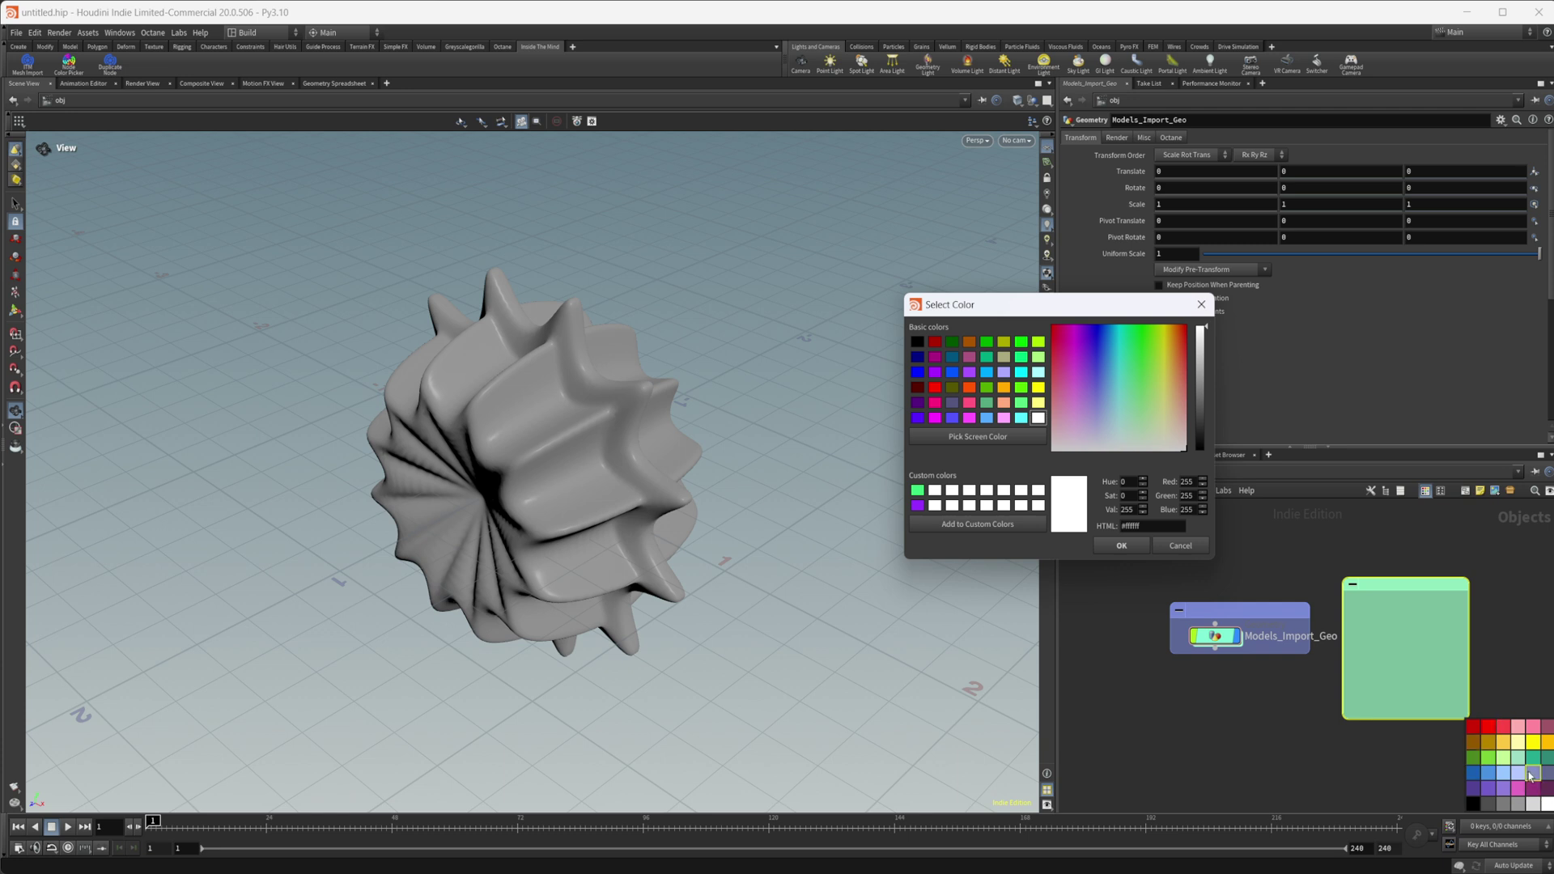
pyautogui.click(1201, 304)
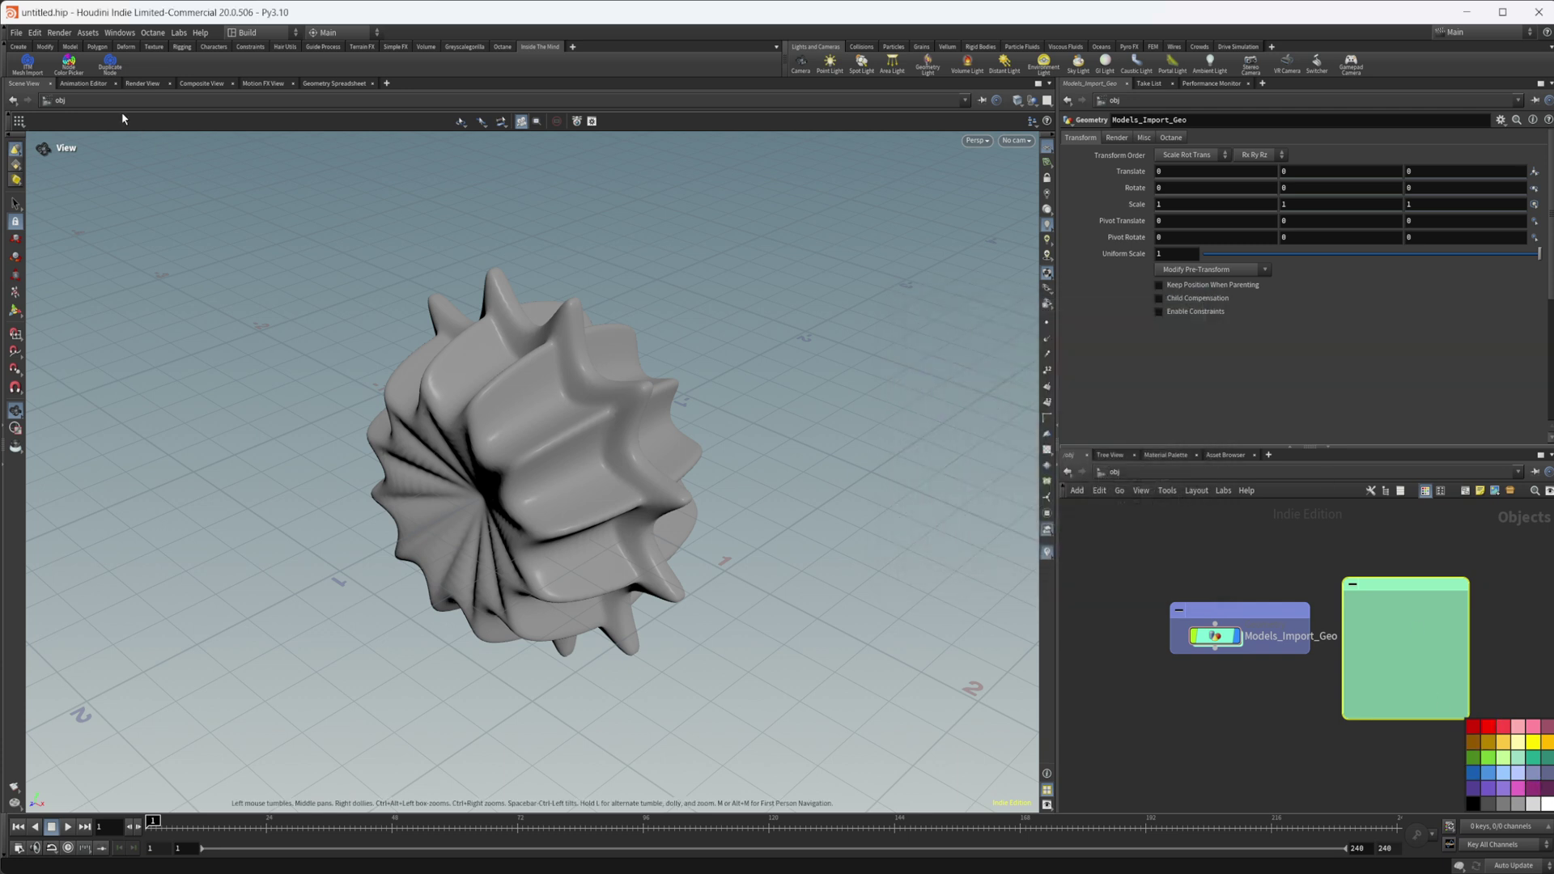
pyautogui.rightClick(79, 68)
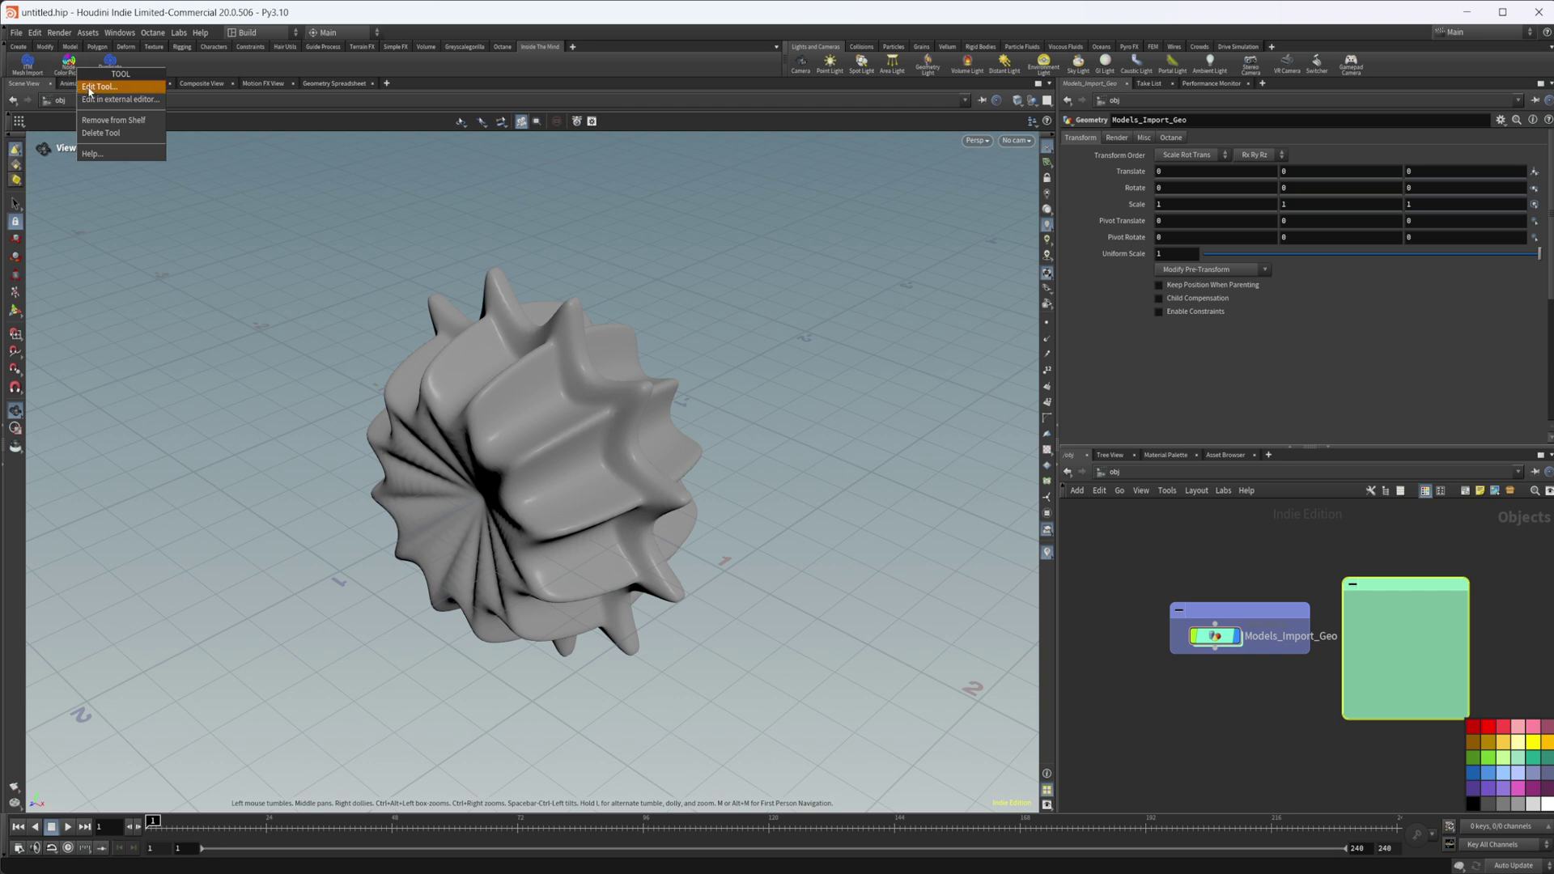
pyautogui.click(89, 86)
pyautogui.click(144, 98)
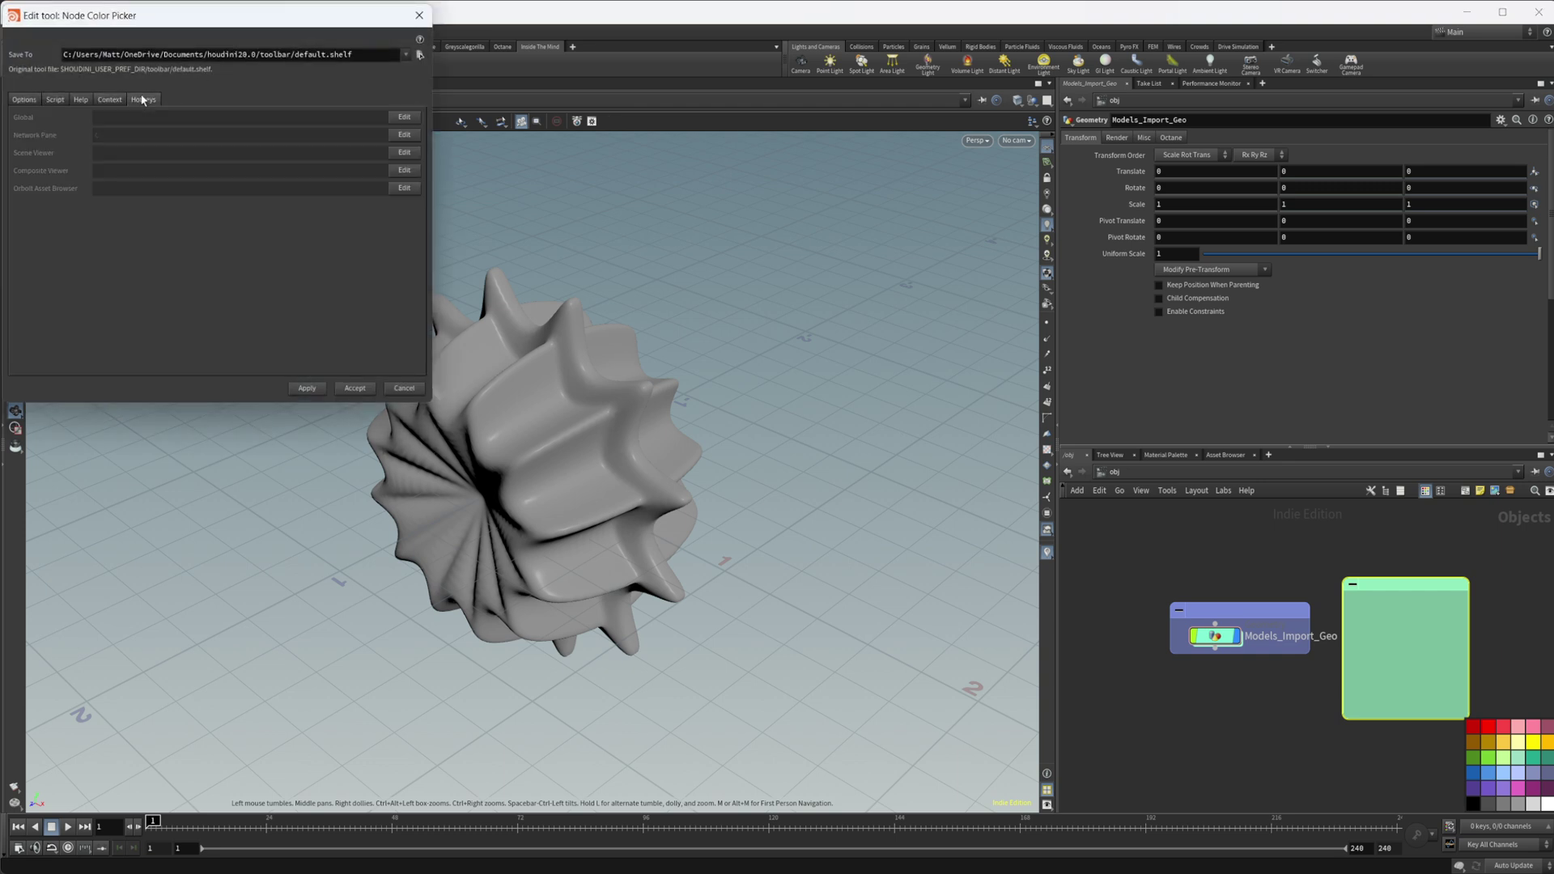
pyautogui.moveTo(356, 15); pyautogui.dragTo(597, 172)
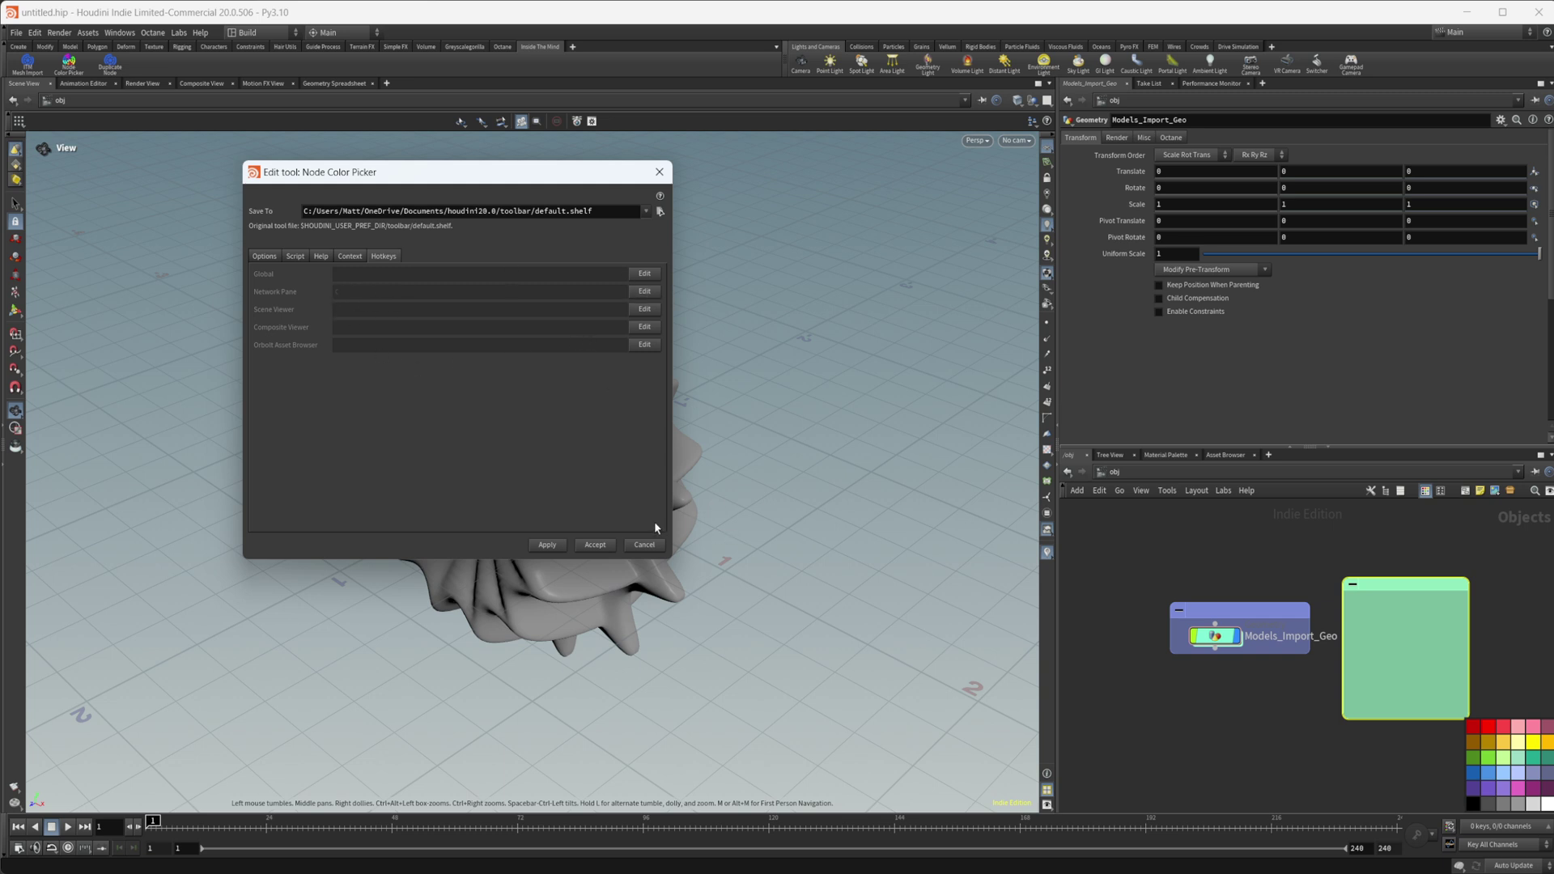
pyautogui.click(645, 545)
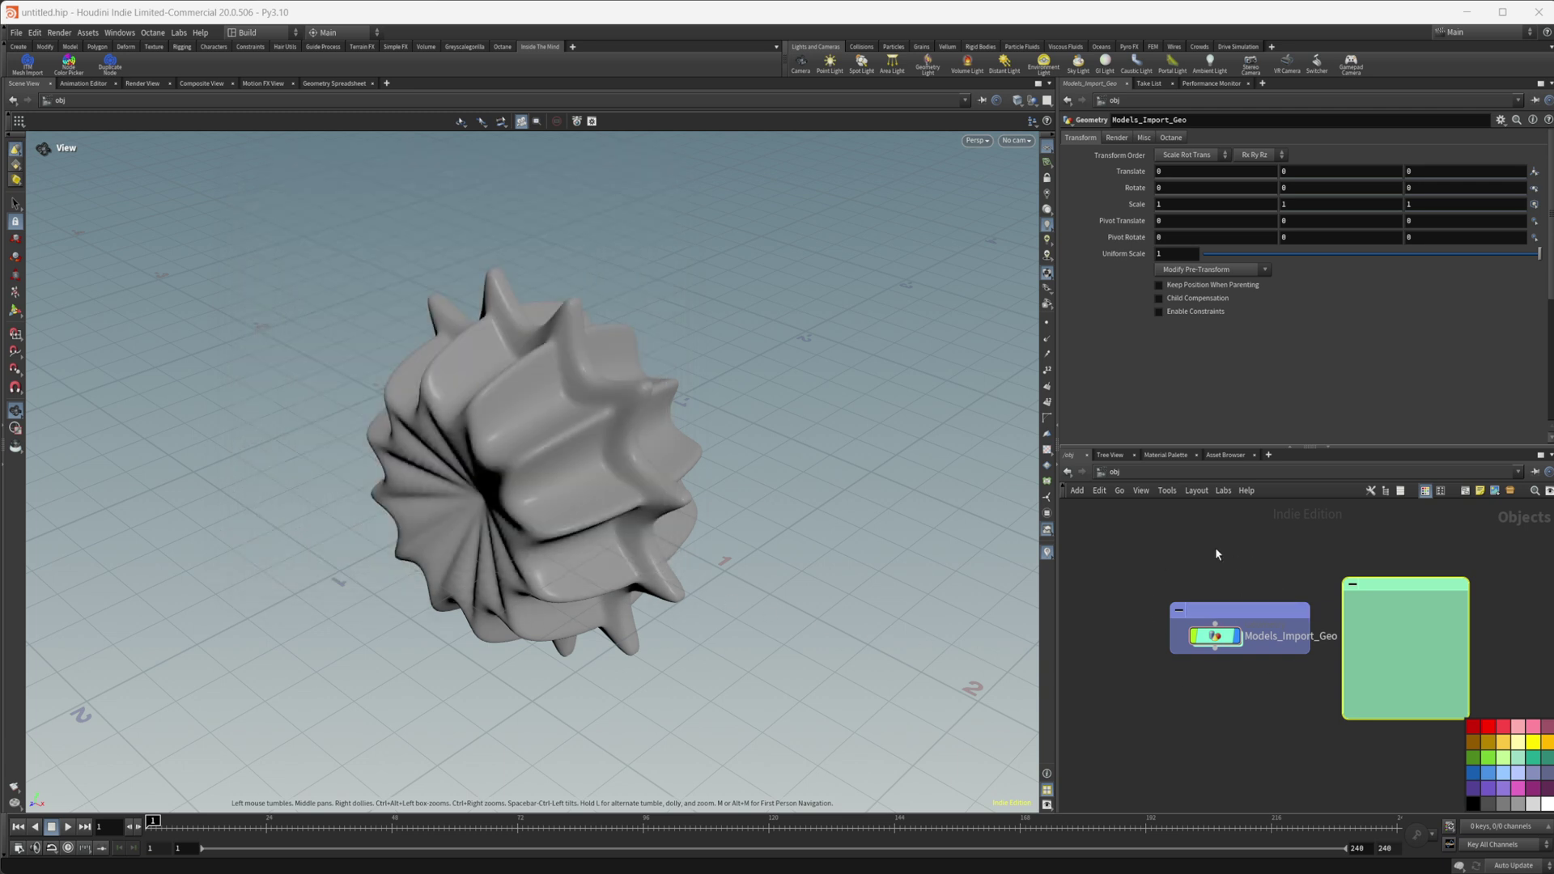
pyautogui.moveTo(1229, 579); pyautogui.dragTo(1263, 601, button='middle')
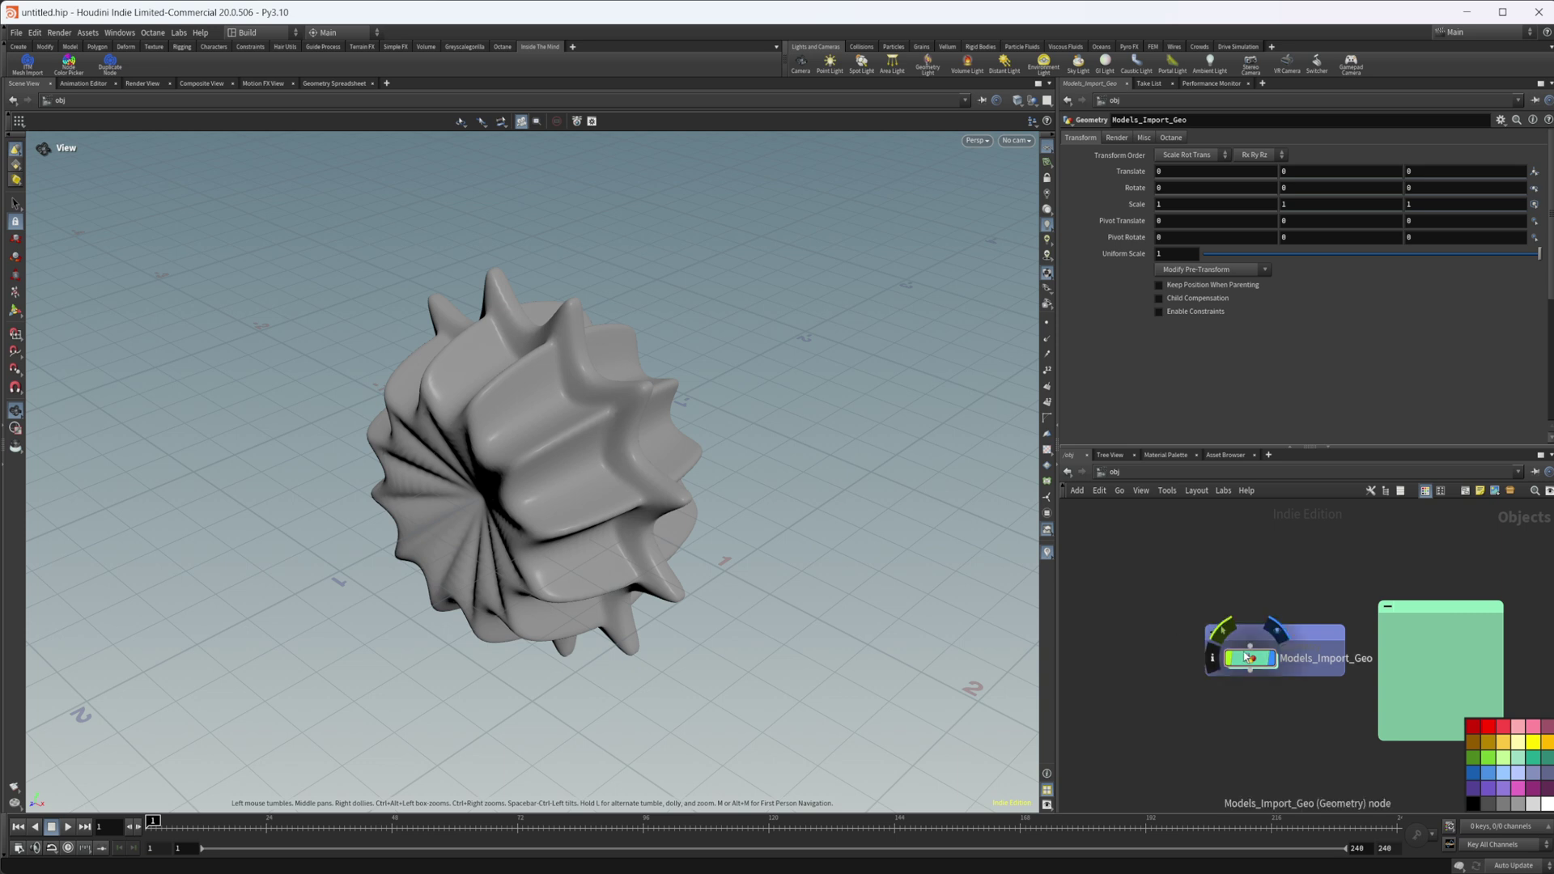
# Move Models_Import_Geo out of its network box, duplicate it, and spread the copies apart.
pyautogui.moveTo(1244, 652); pyautogui.dragTo(1173, 547)
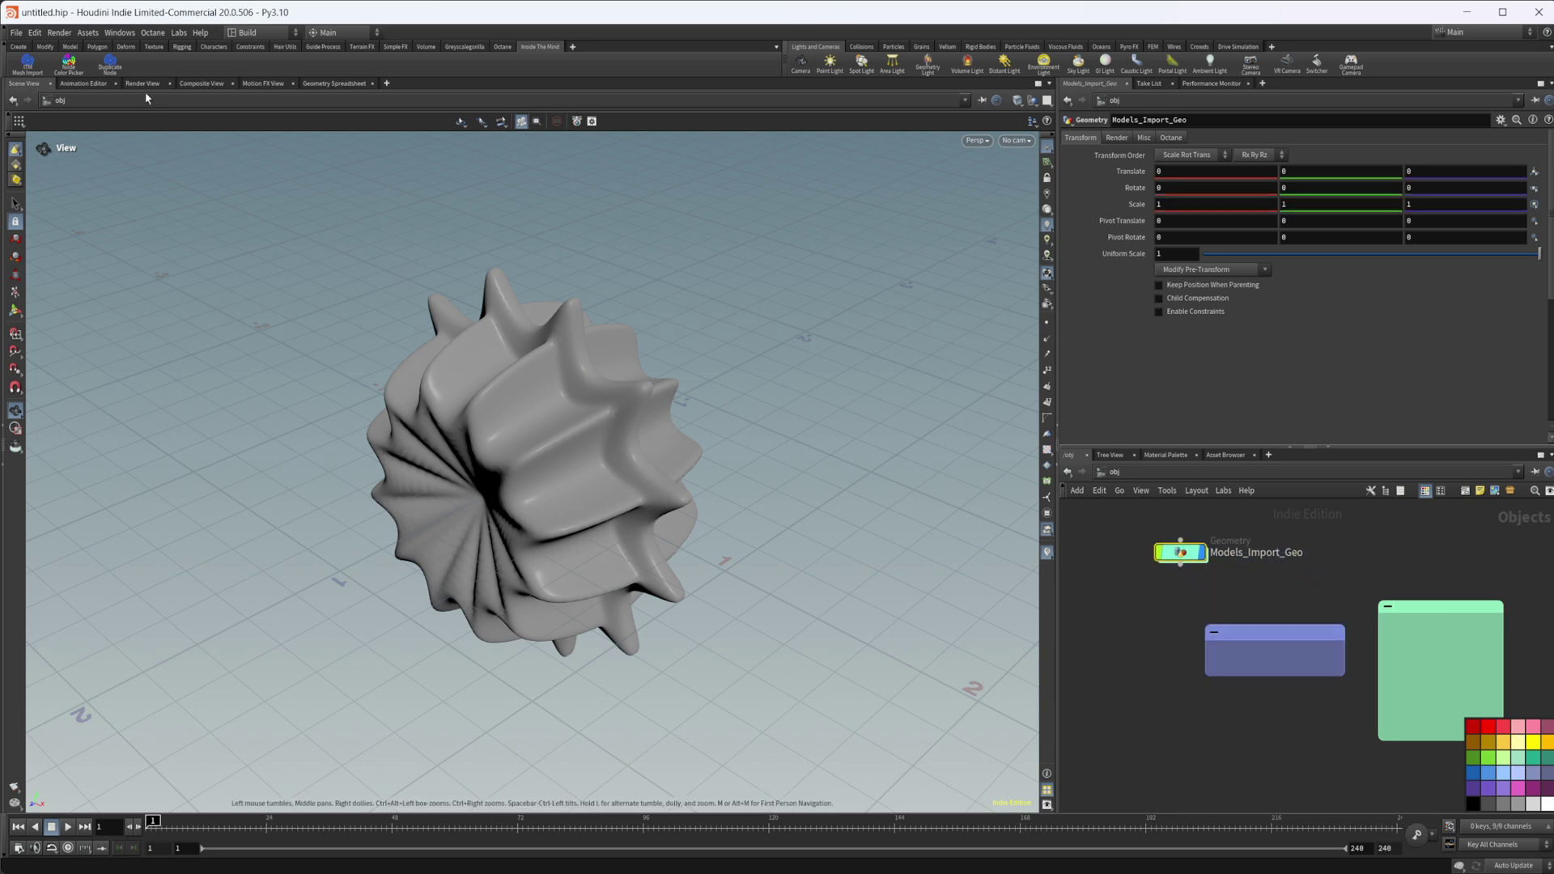
pyautogui.click(110, 63)
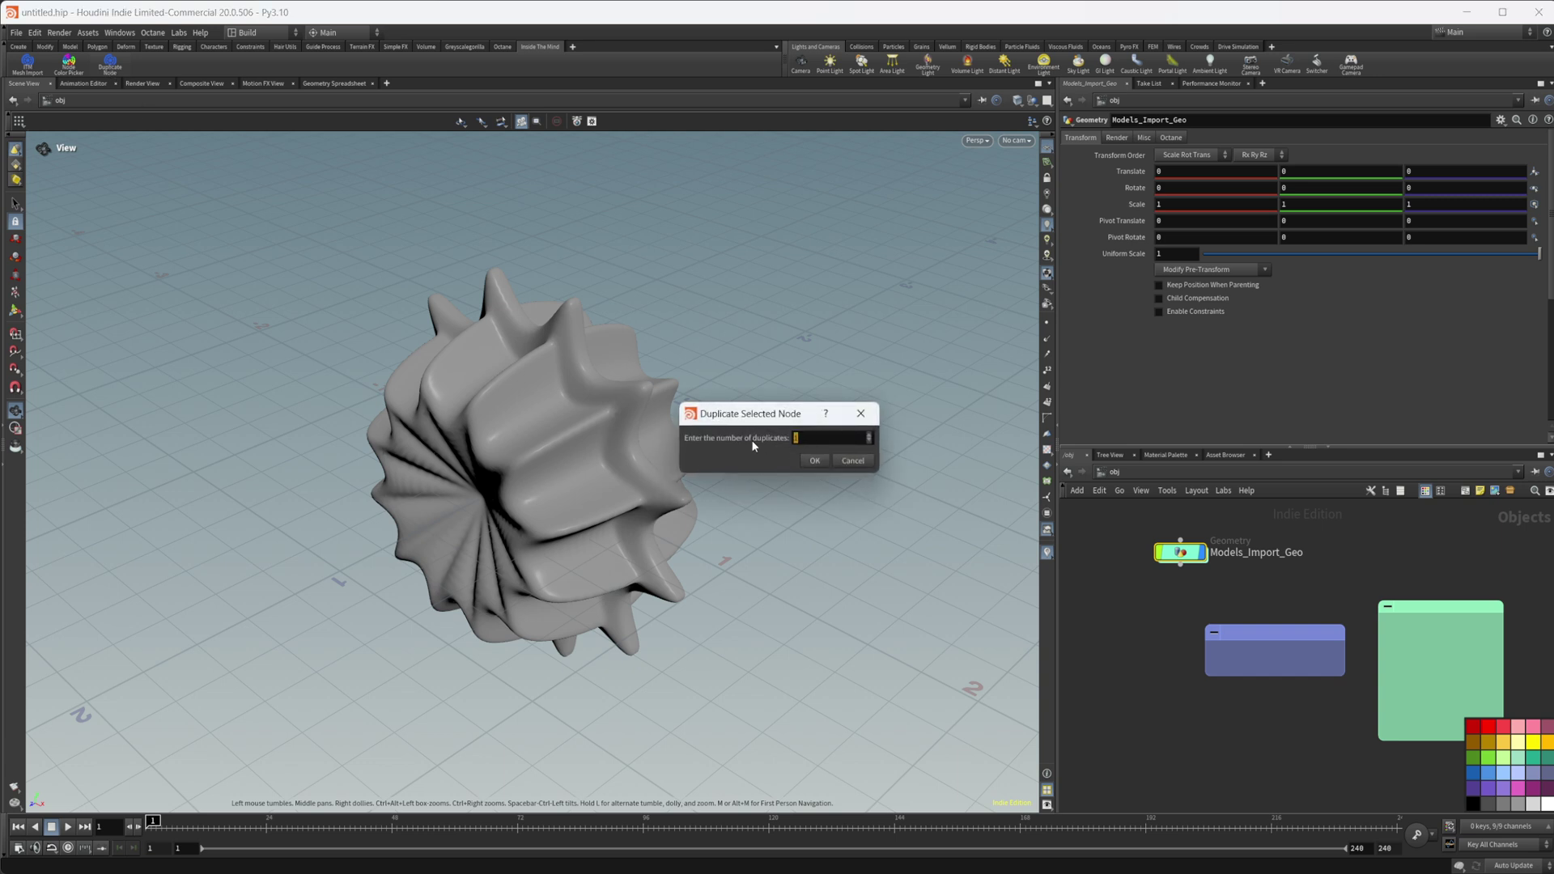
pyautogui.click(813, 460)
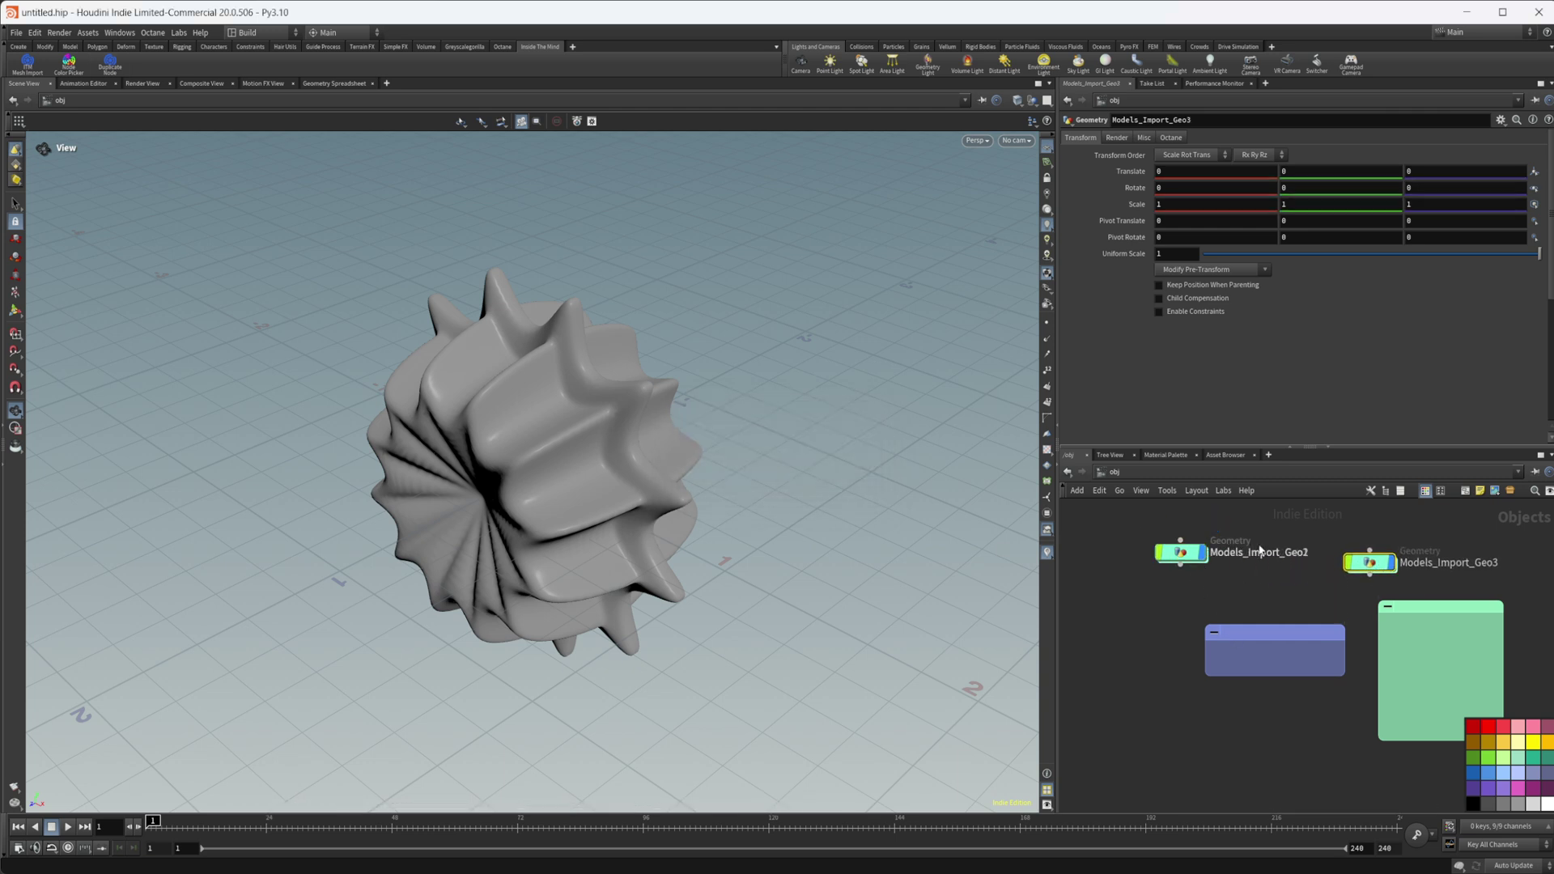
pyautogui.moveTo(1260, 551); pyautogui.dragTo(1315, 557)
pyautogui.moveTo(1315, 560); pyautogui.dragTo(1242, 563, button='middle')
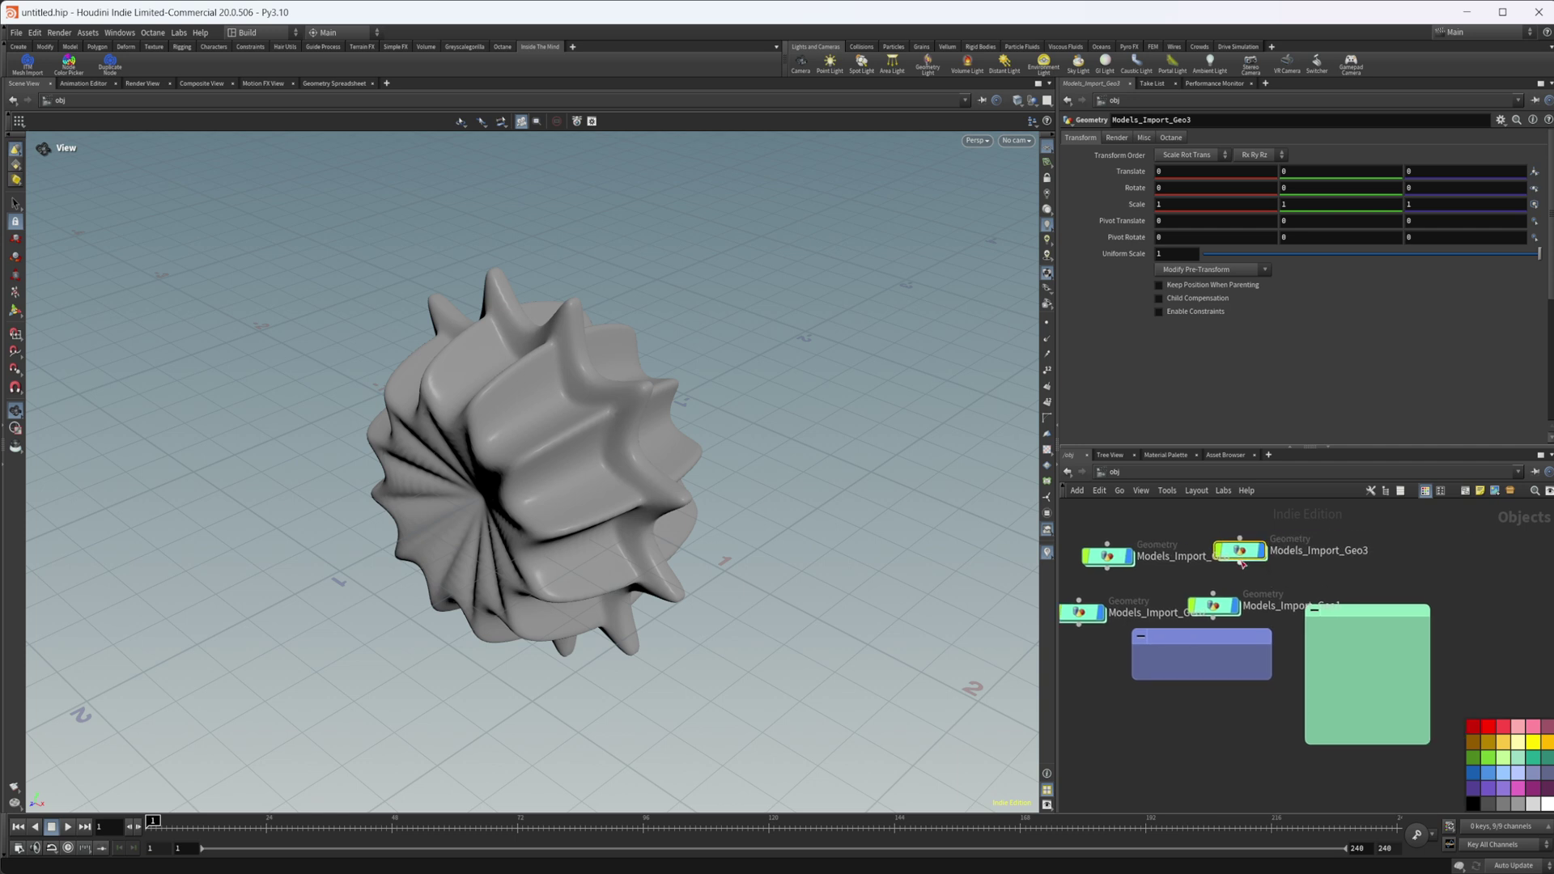
# Inside Models_Import_Geo3, make 3 duplicates of Abstract_10_HR and drag HR1–HR3 apart.
pyautogui.doubleClick(1239, 552)
pyautogui.moveTo(1232, 615); pyautogui.dragTo(1224, 569)
pyautogui.click(1221, 569)
pyautogui.click(110, 63)
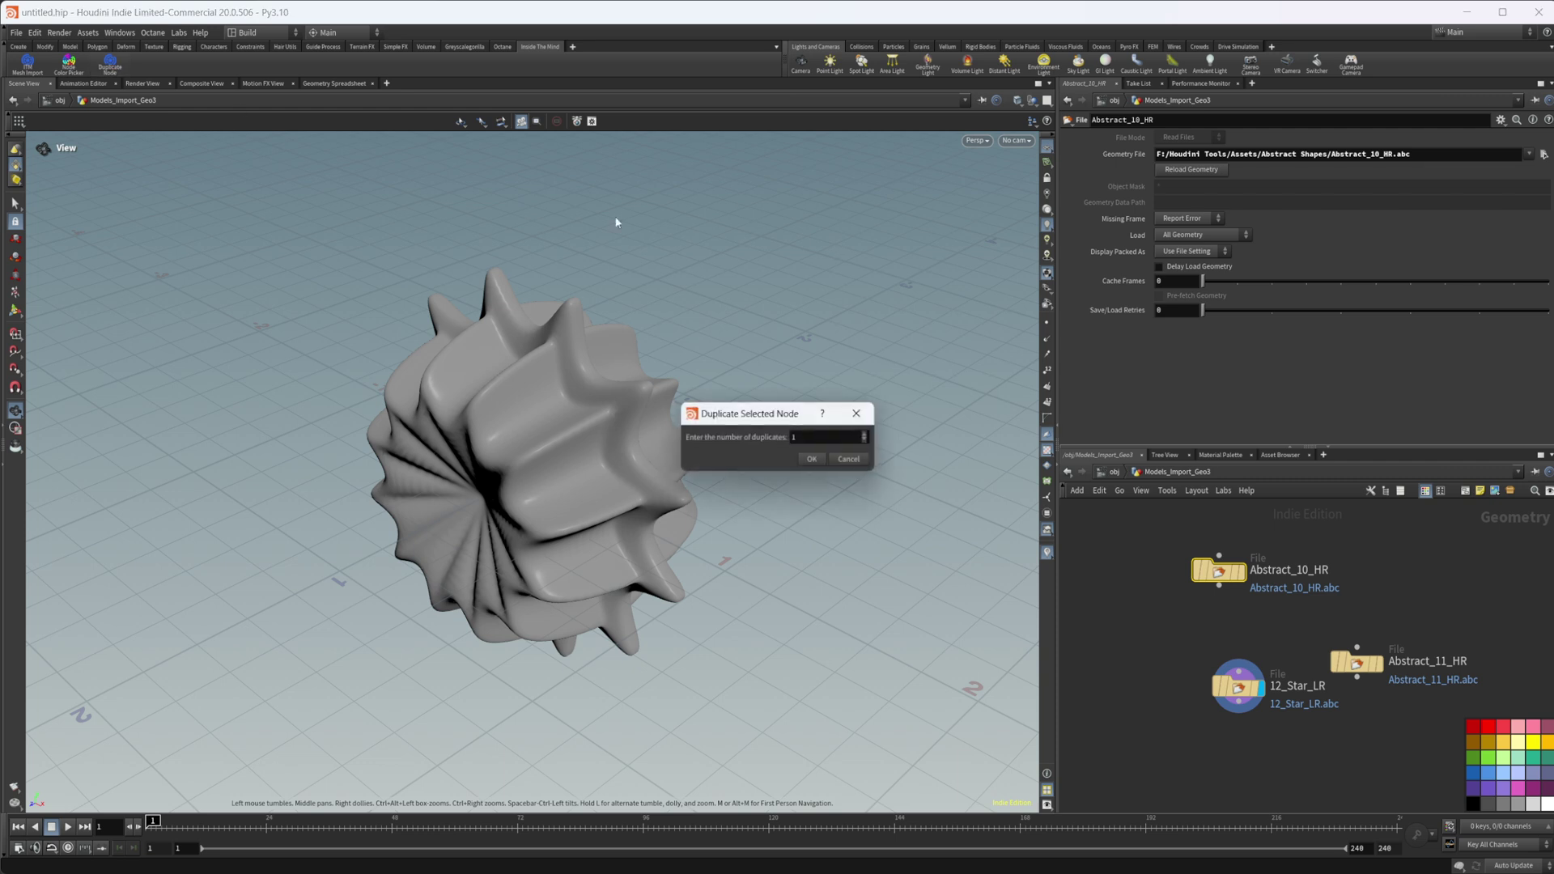
pyautogui.doubleClick(810, 437)
pyautogui.write('3')
pyautogui.click(811, 459)
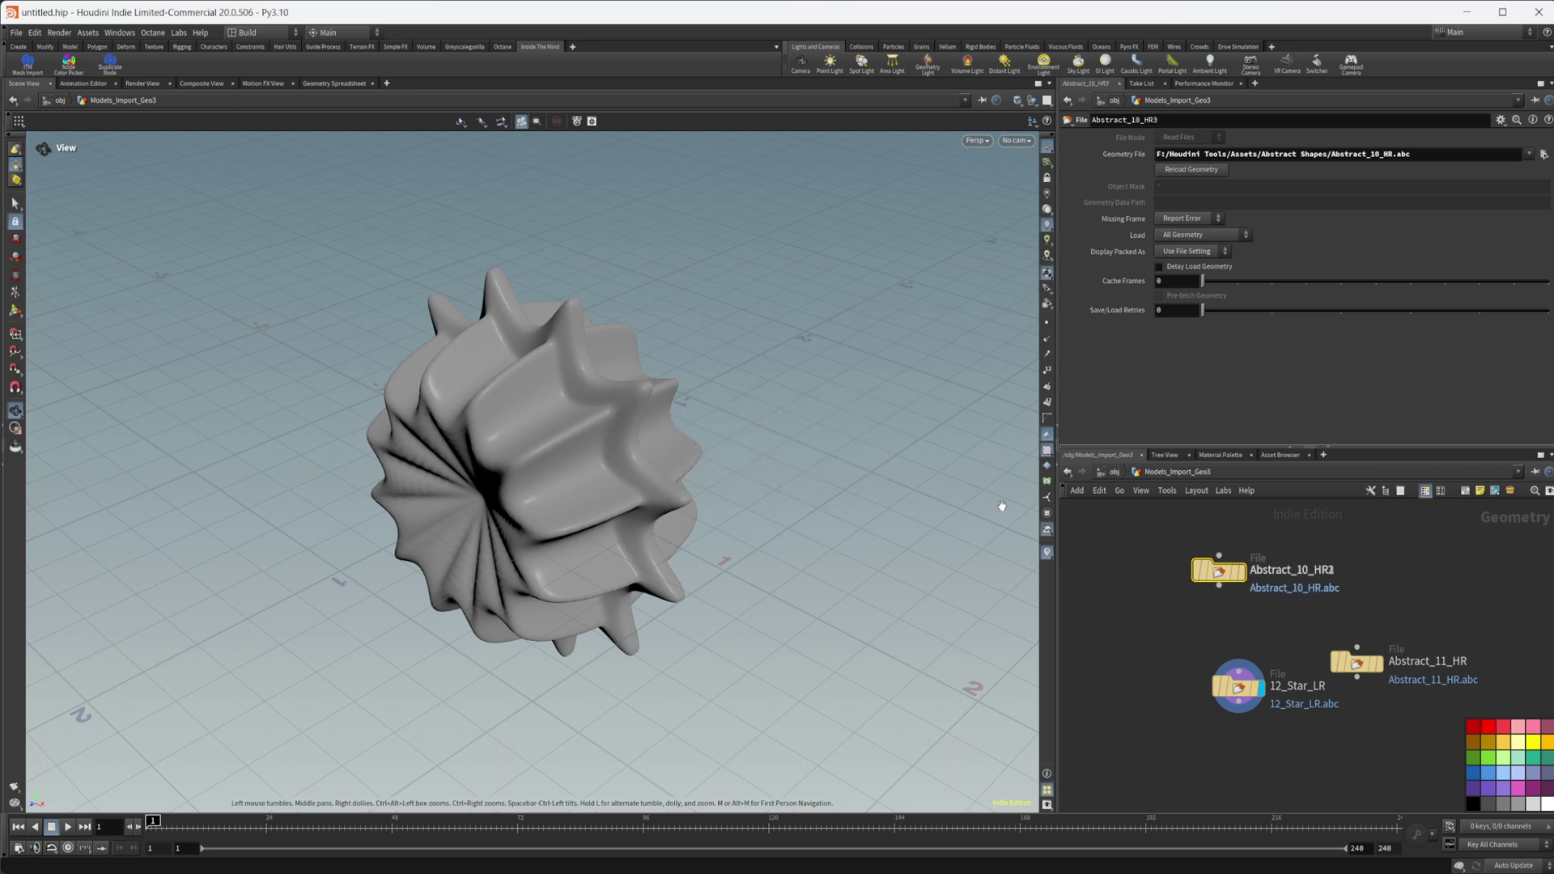
pyautogui.moveTo(1218, 570); pyautogui.dragTo(1349, 556)
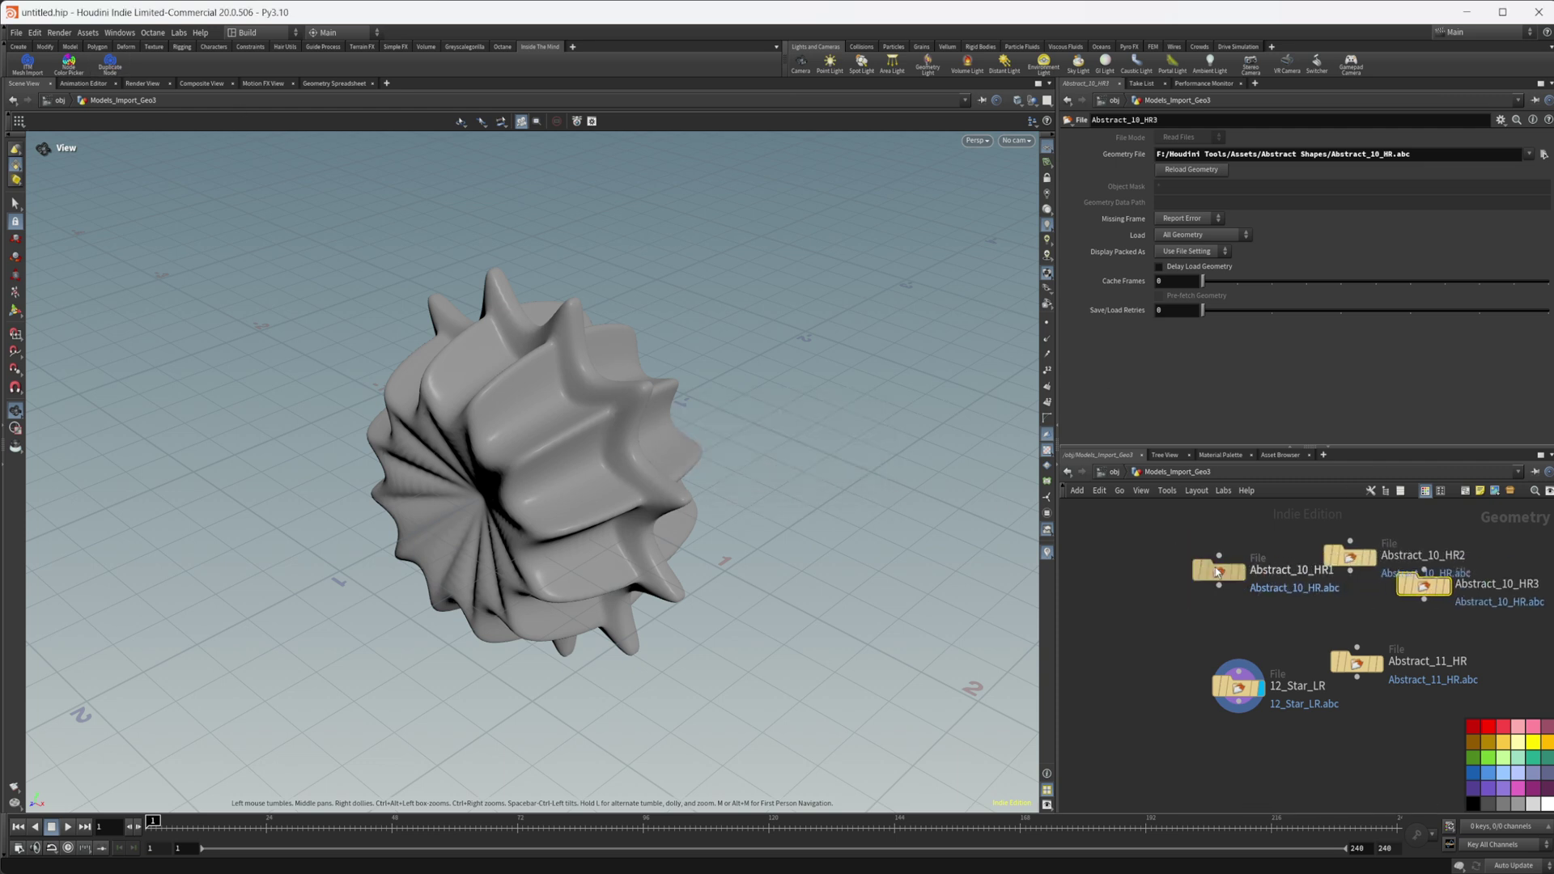
pyautogui.moveTo(1218, 570); pyautogui.dragTo(1341, 614)
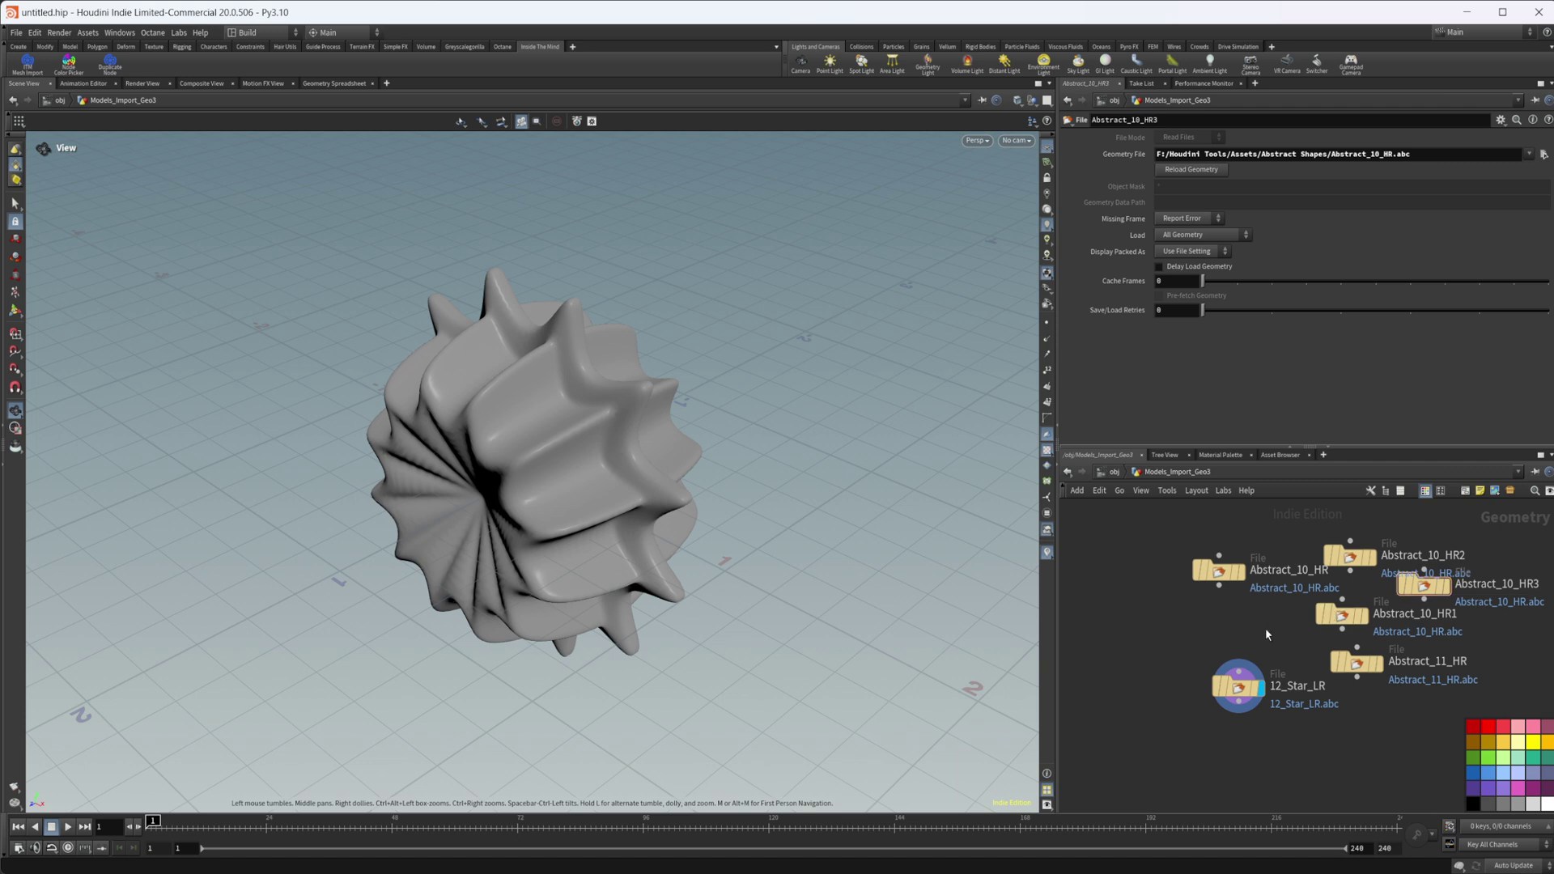